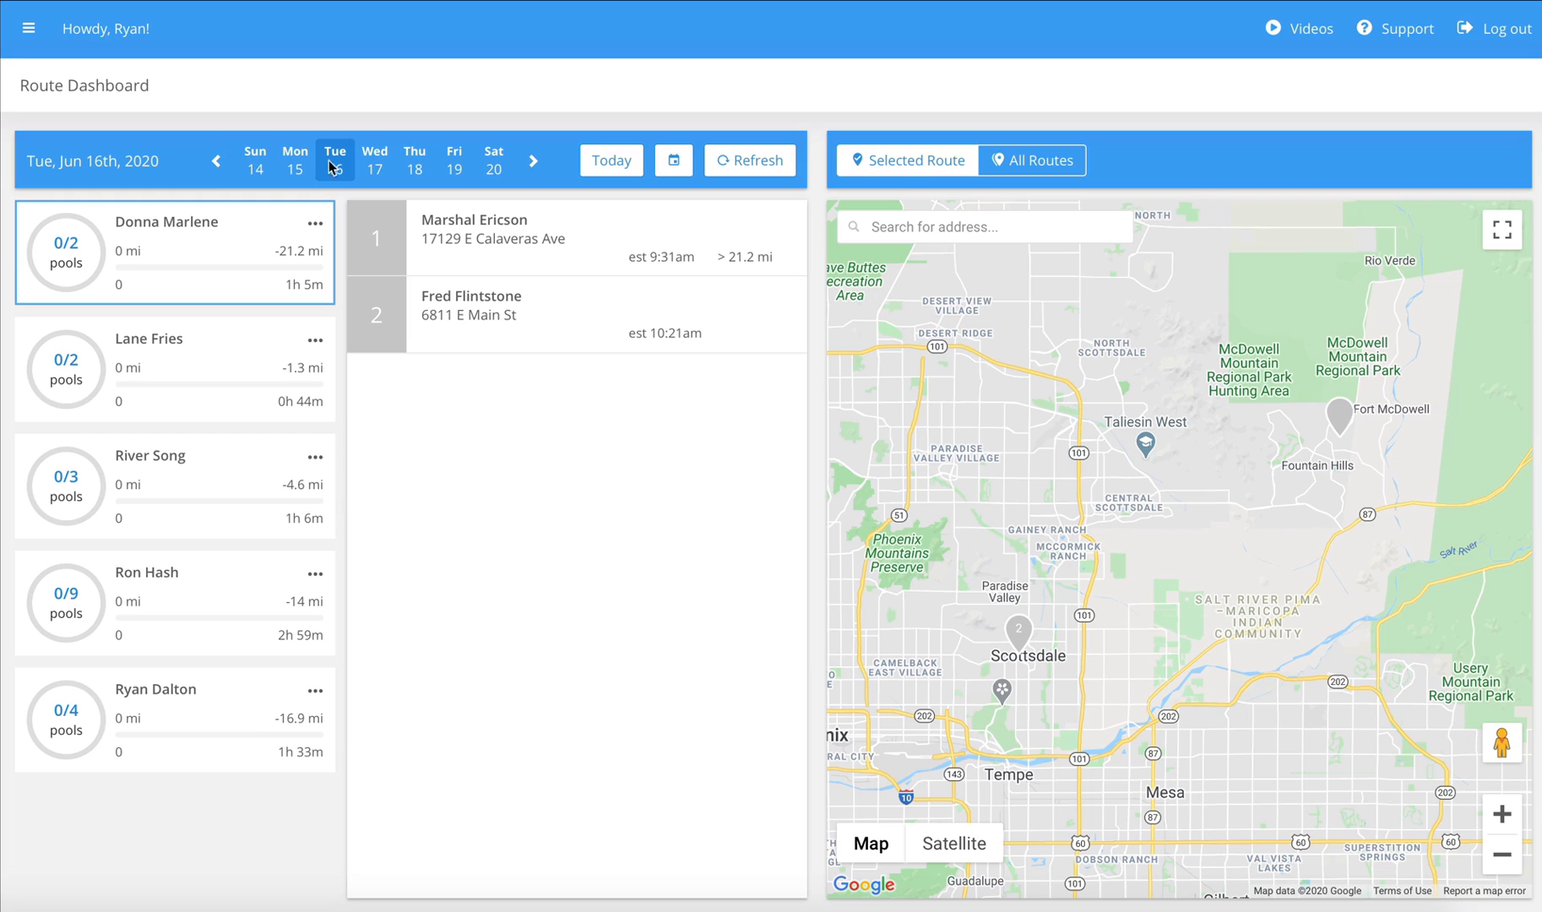
Show the routes for Wed, Jun 17, browse the earlier and following weeks, and return to today's routes
click(375, 169)
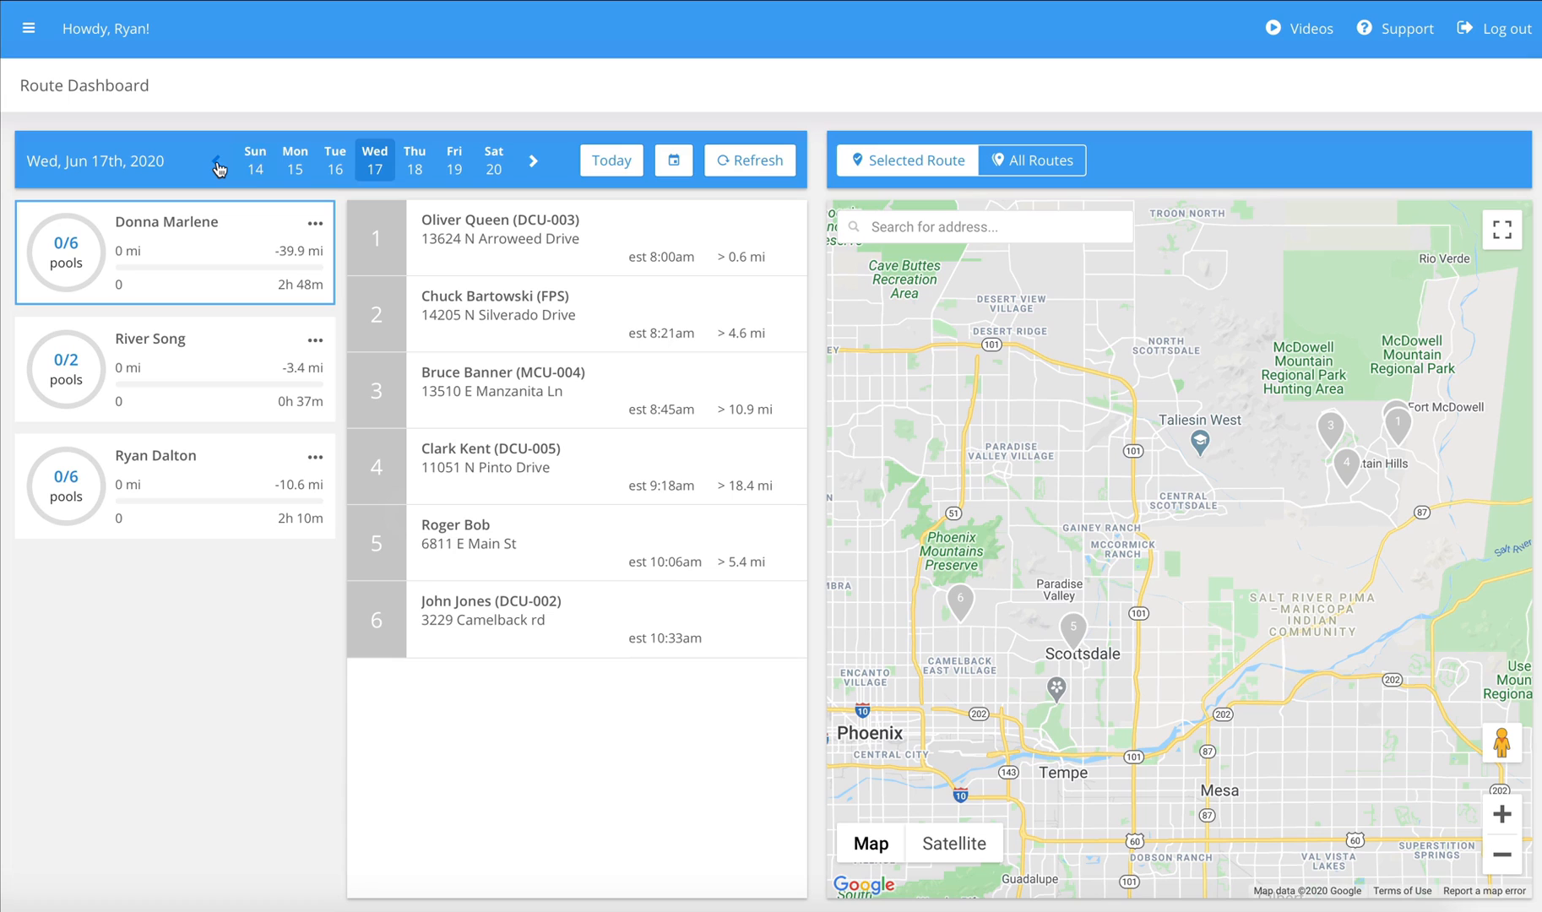
click(217, 162)
click(217, 162)
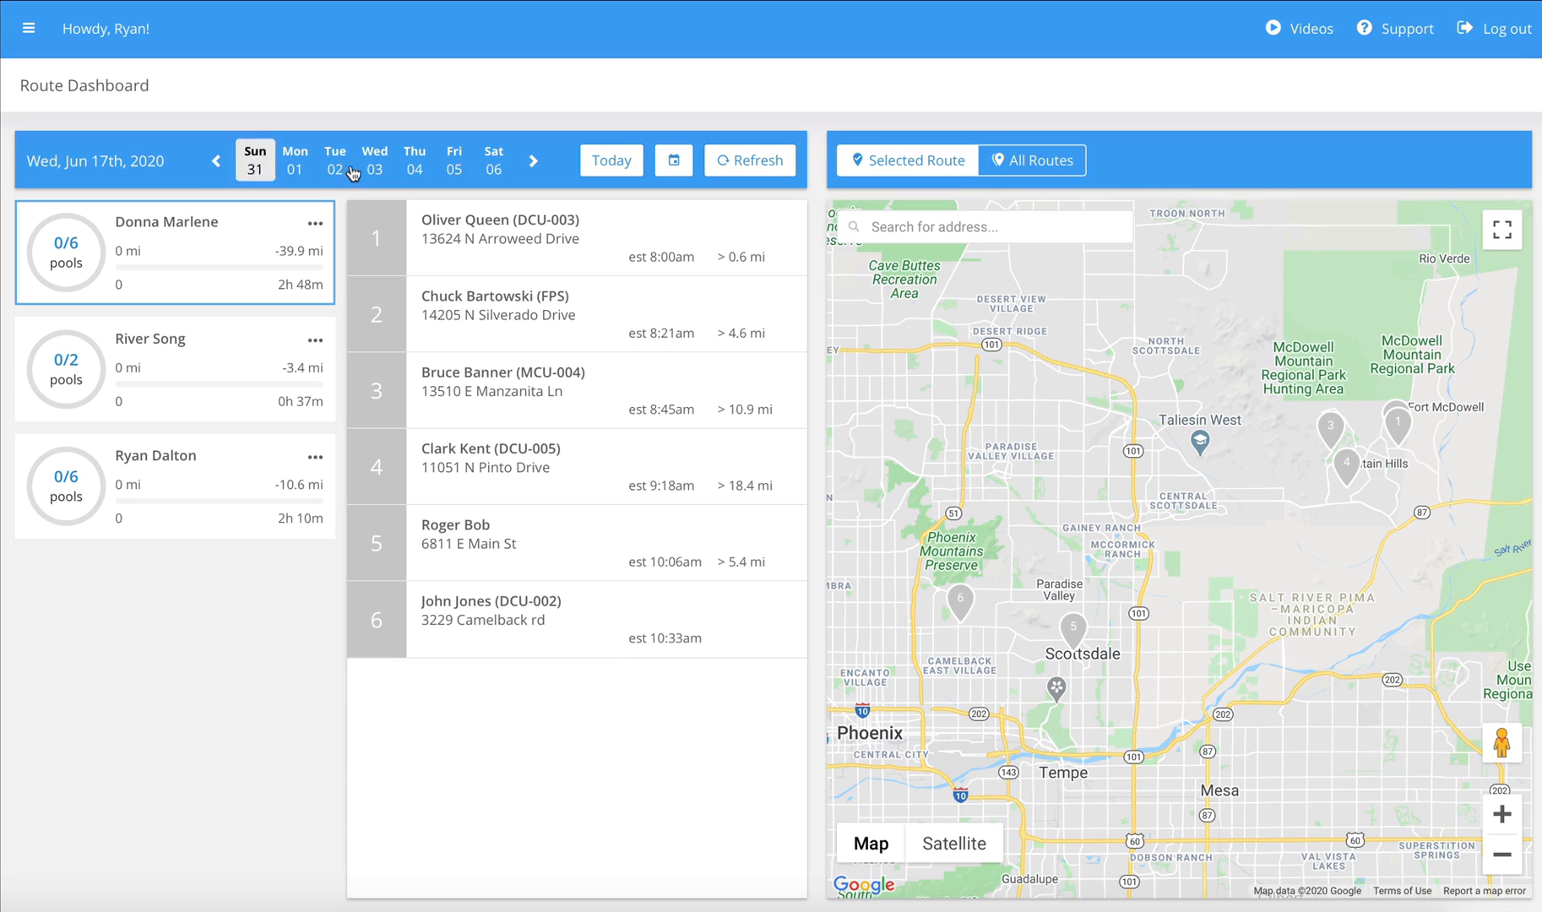
click(535, 163)
click(535, 163)
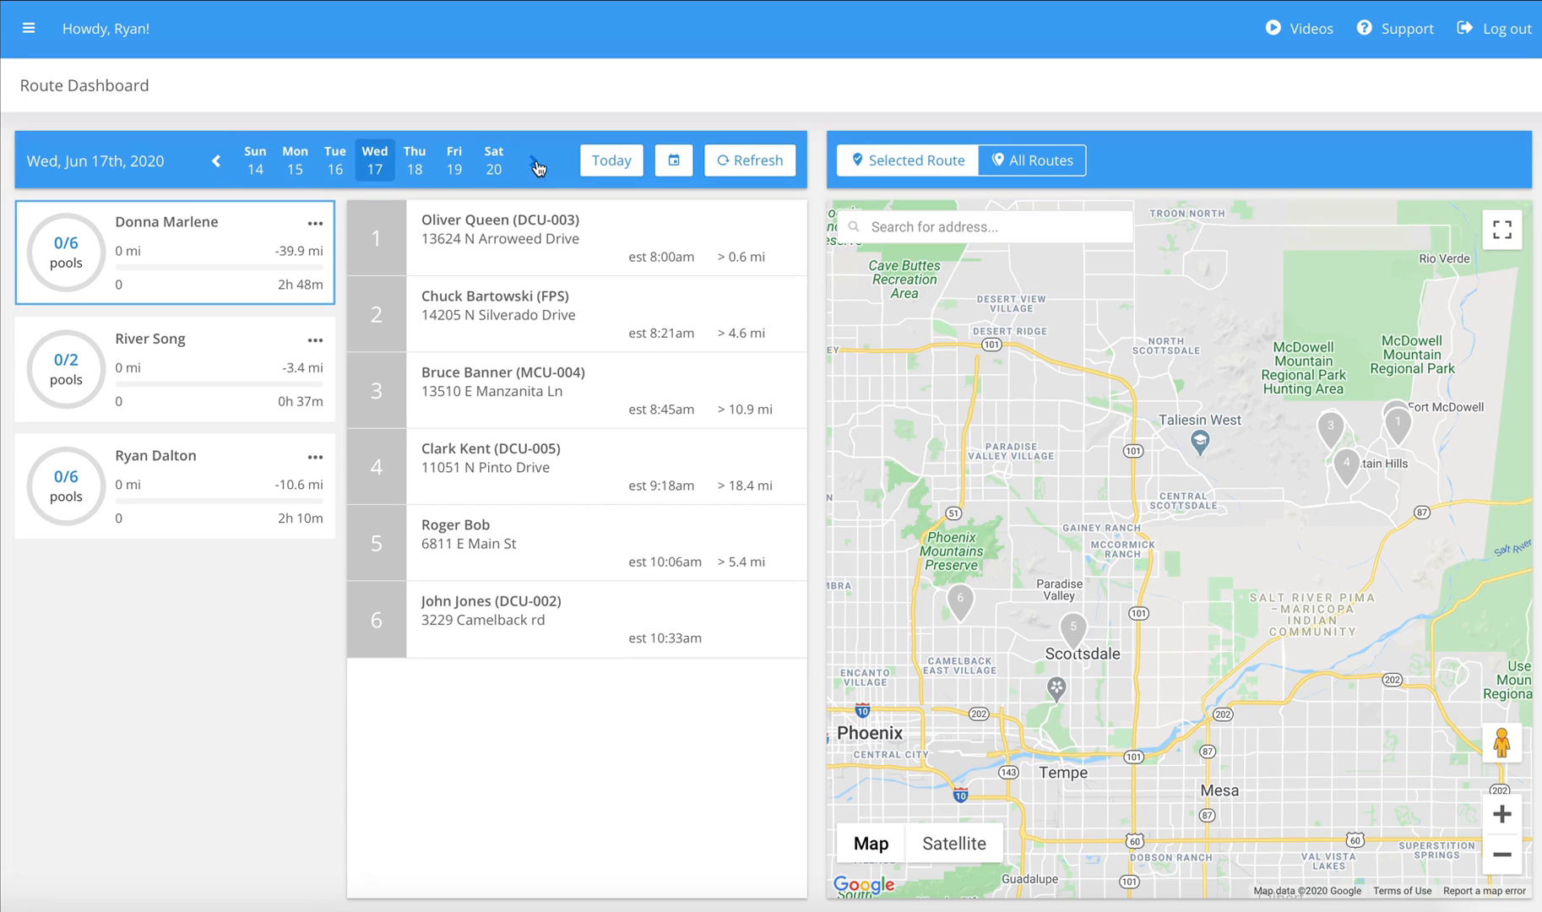
click(534, 163)
click(536, 165)
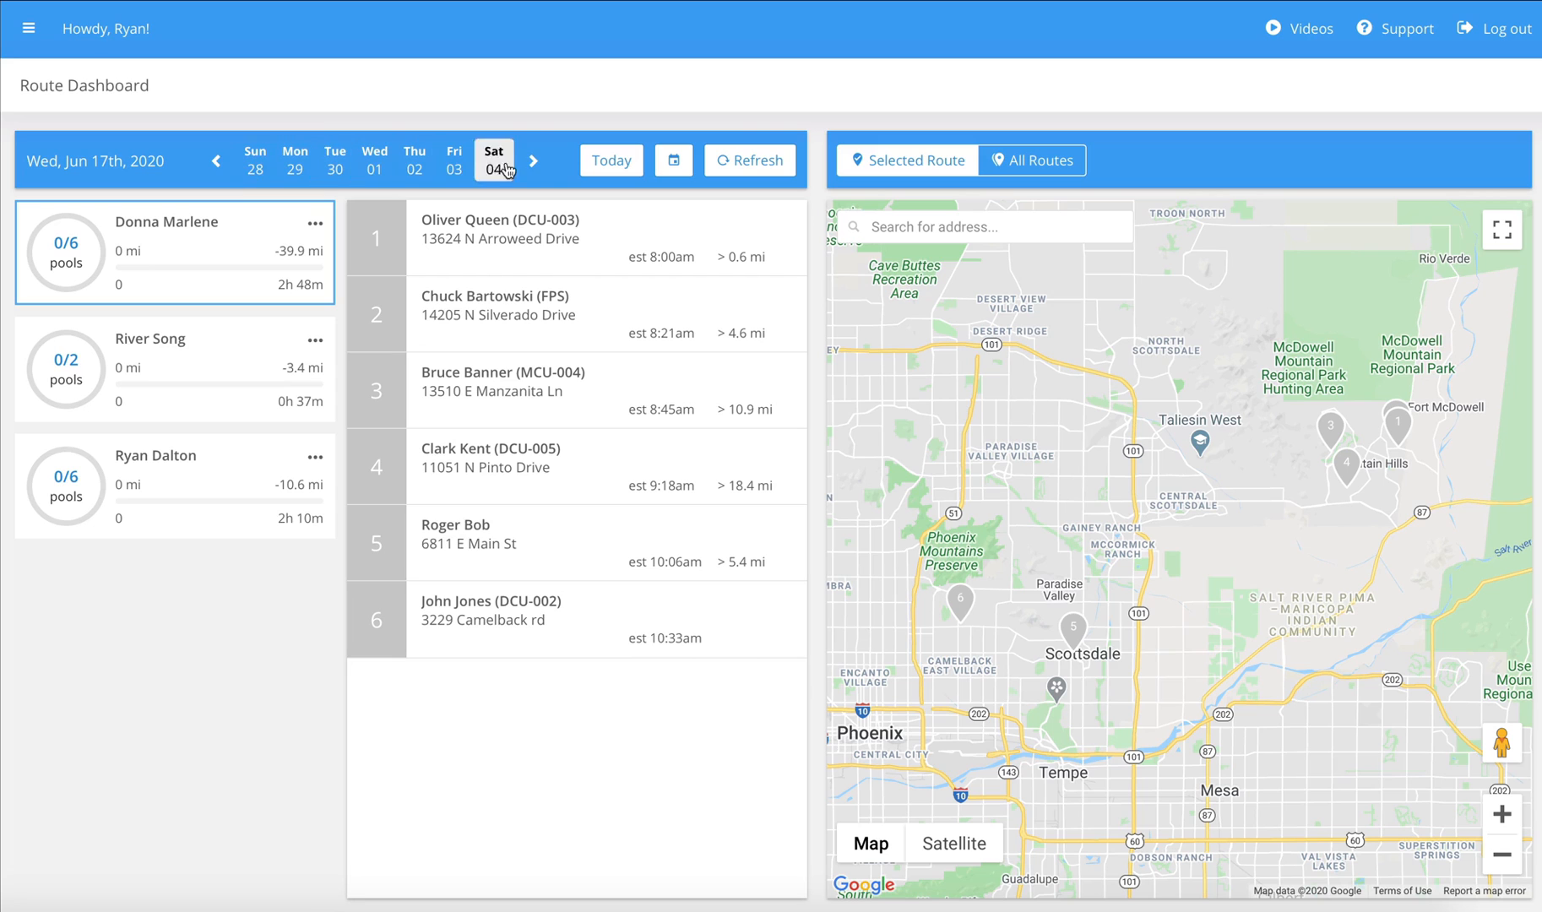
click(622, 166)
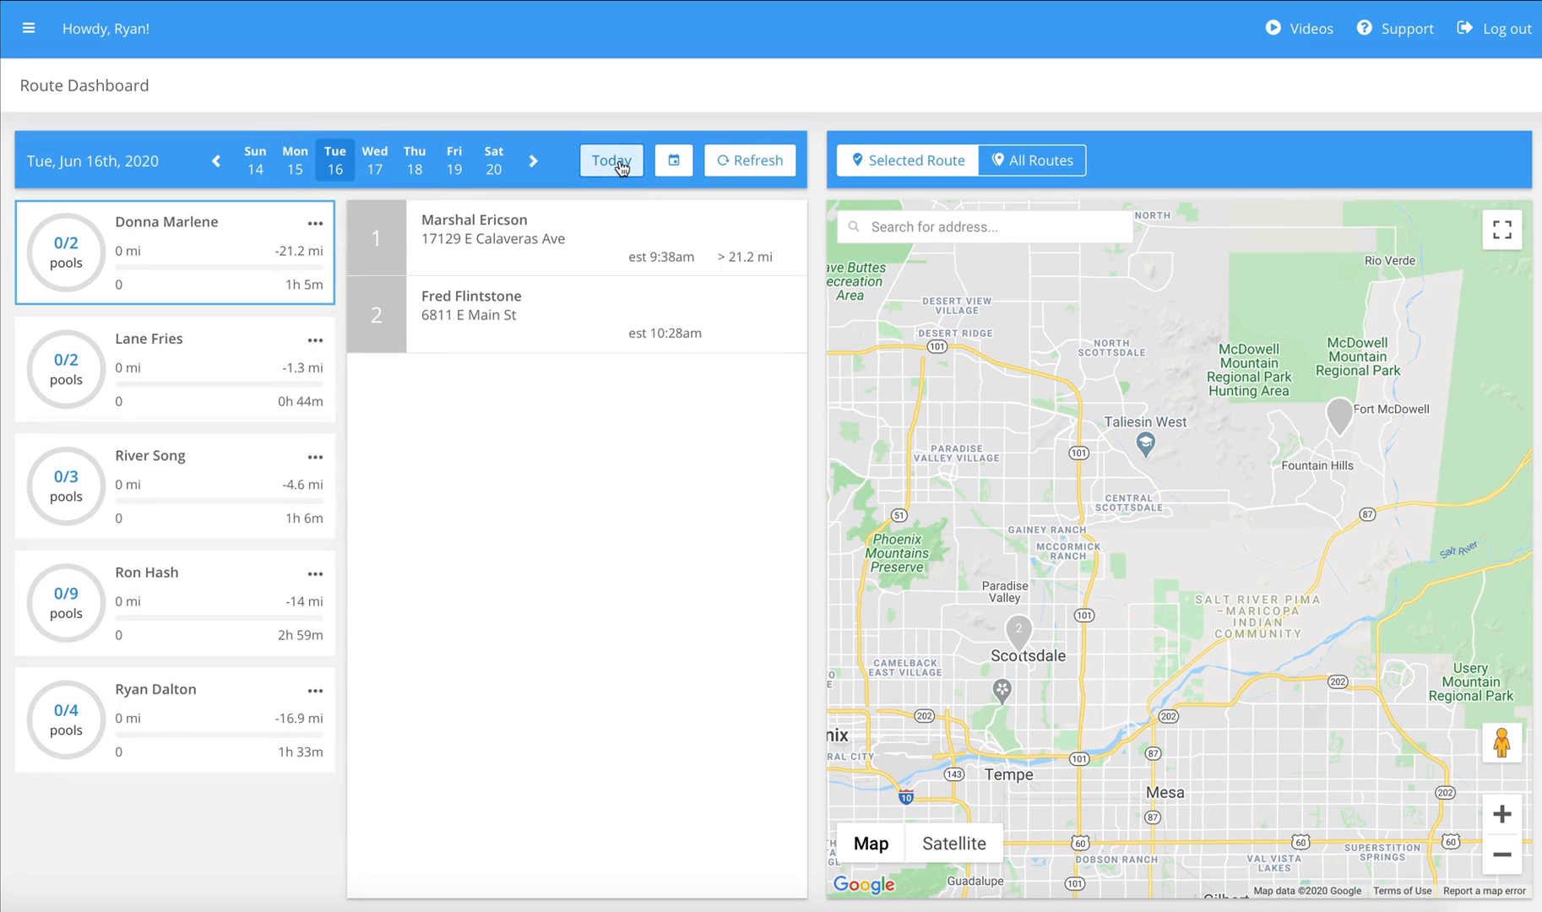
Browse the date picker back to April 2020 and close it without choosing a date
click(673, 162)
click(681, 206)
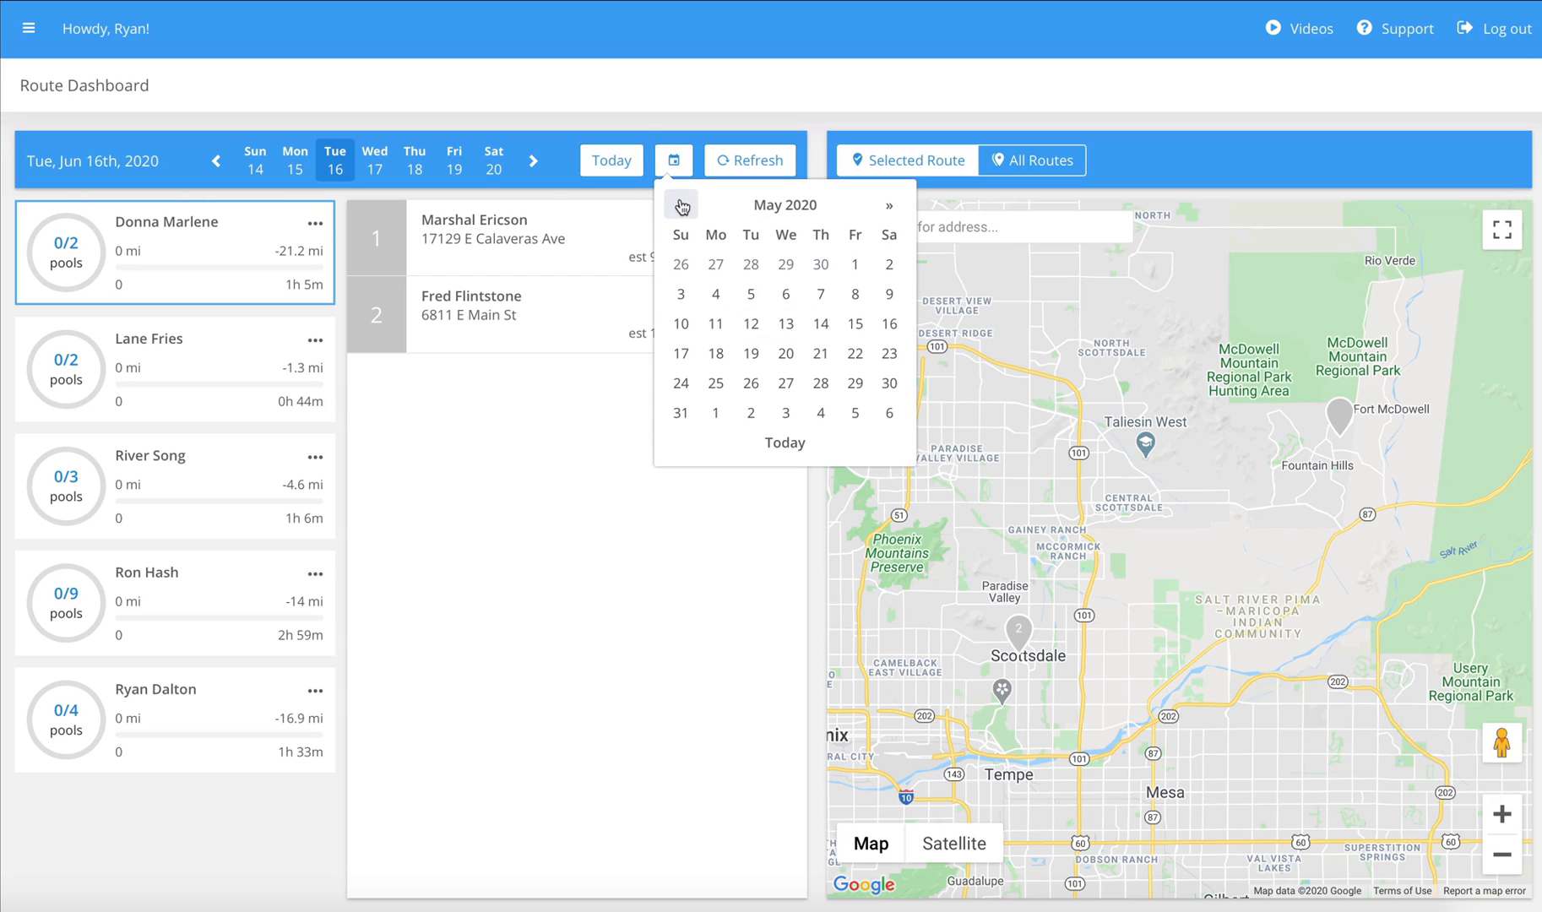
click(680, 207)
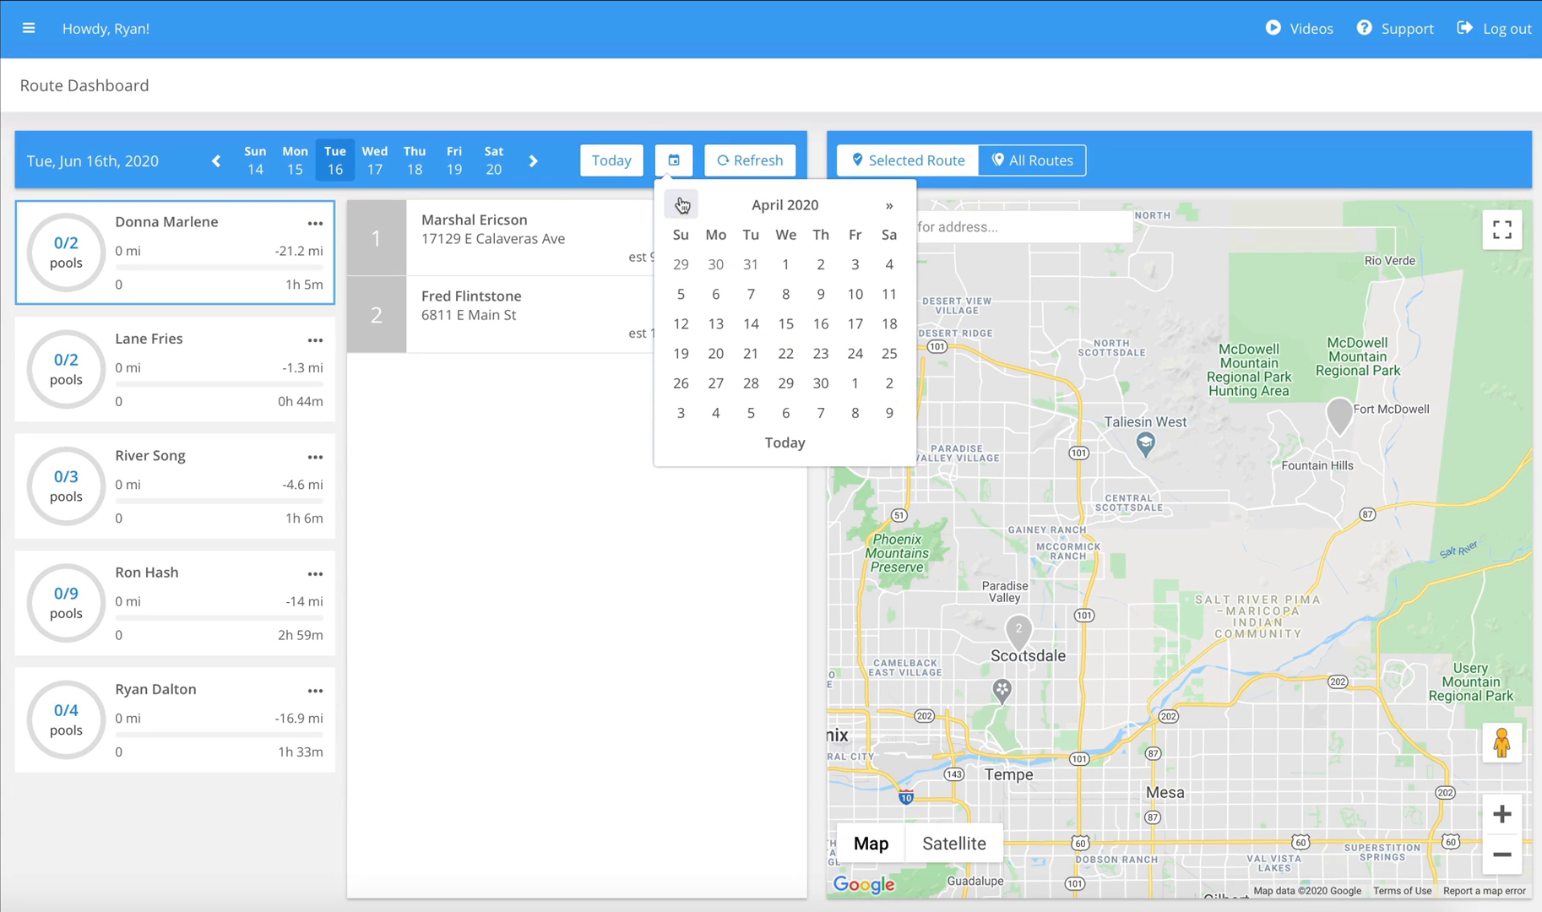
click(675, 128)
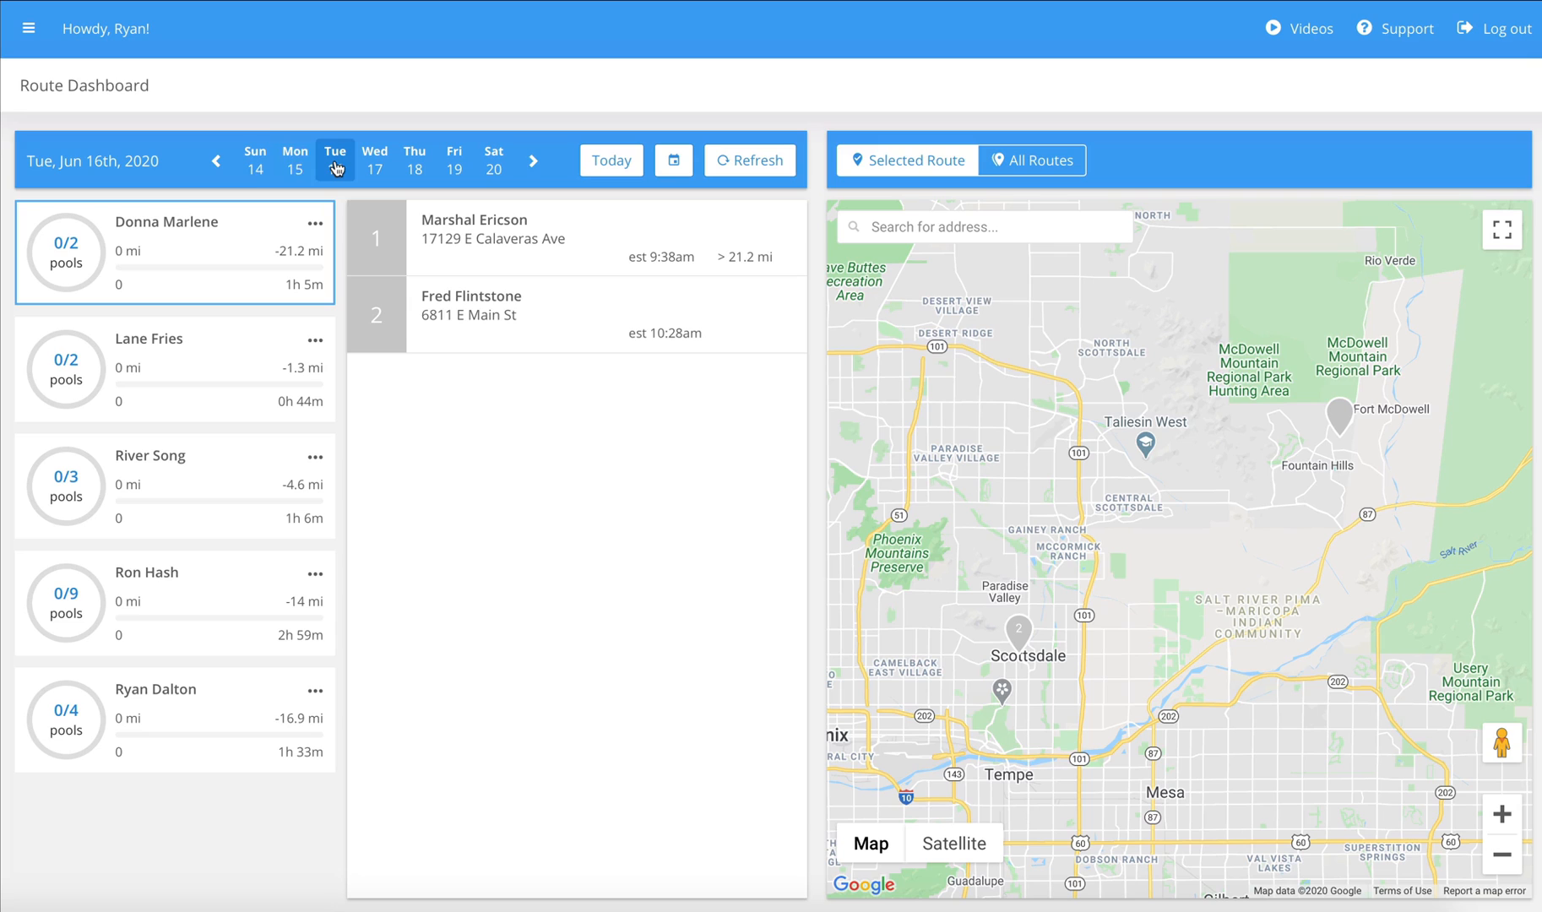
View each remaining technician's stops and map for Tue, Jun 16, and return to the first technician's route
click(185, 349)
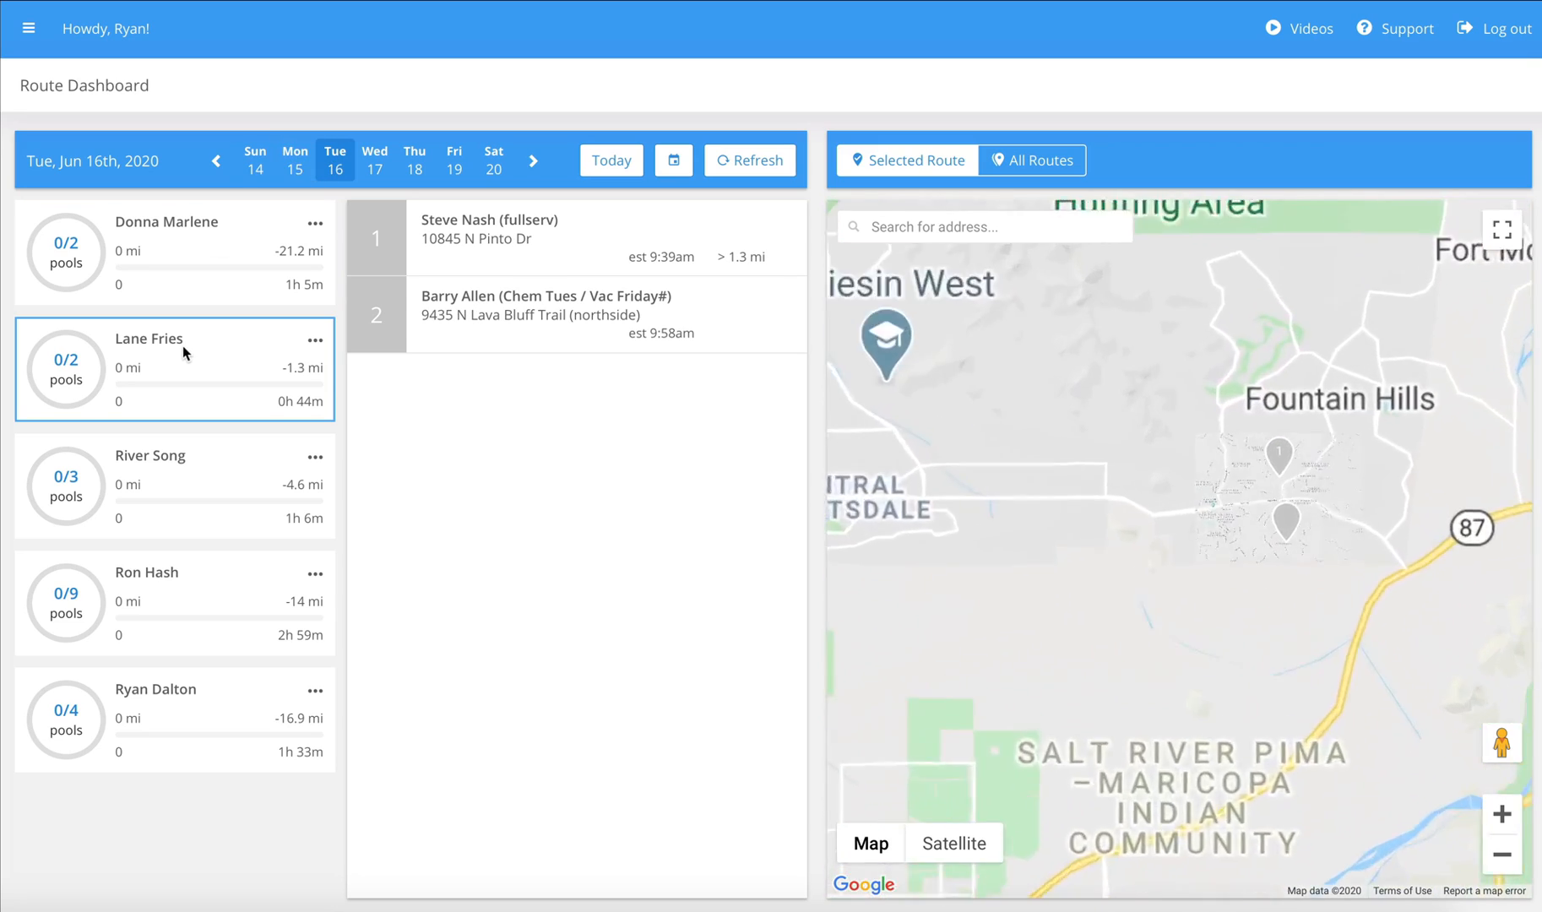
click(172, 470)
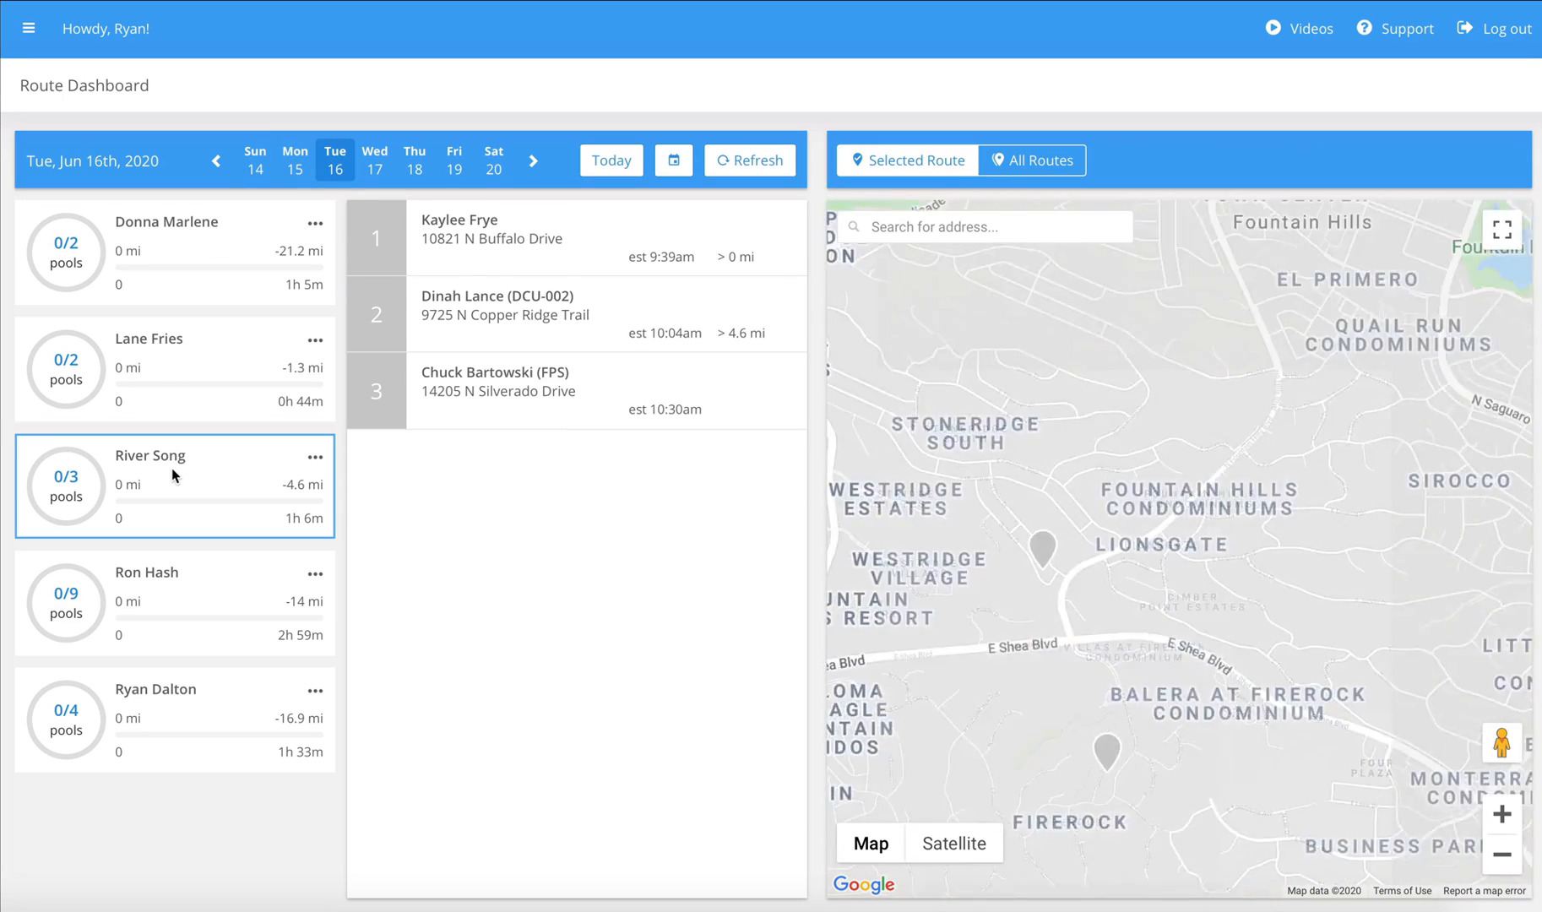
click(175, 574)
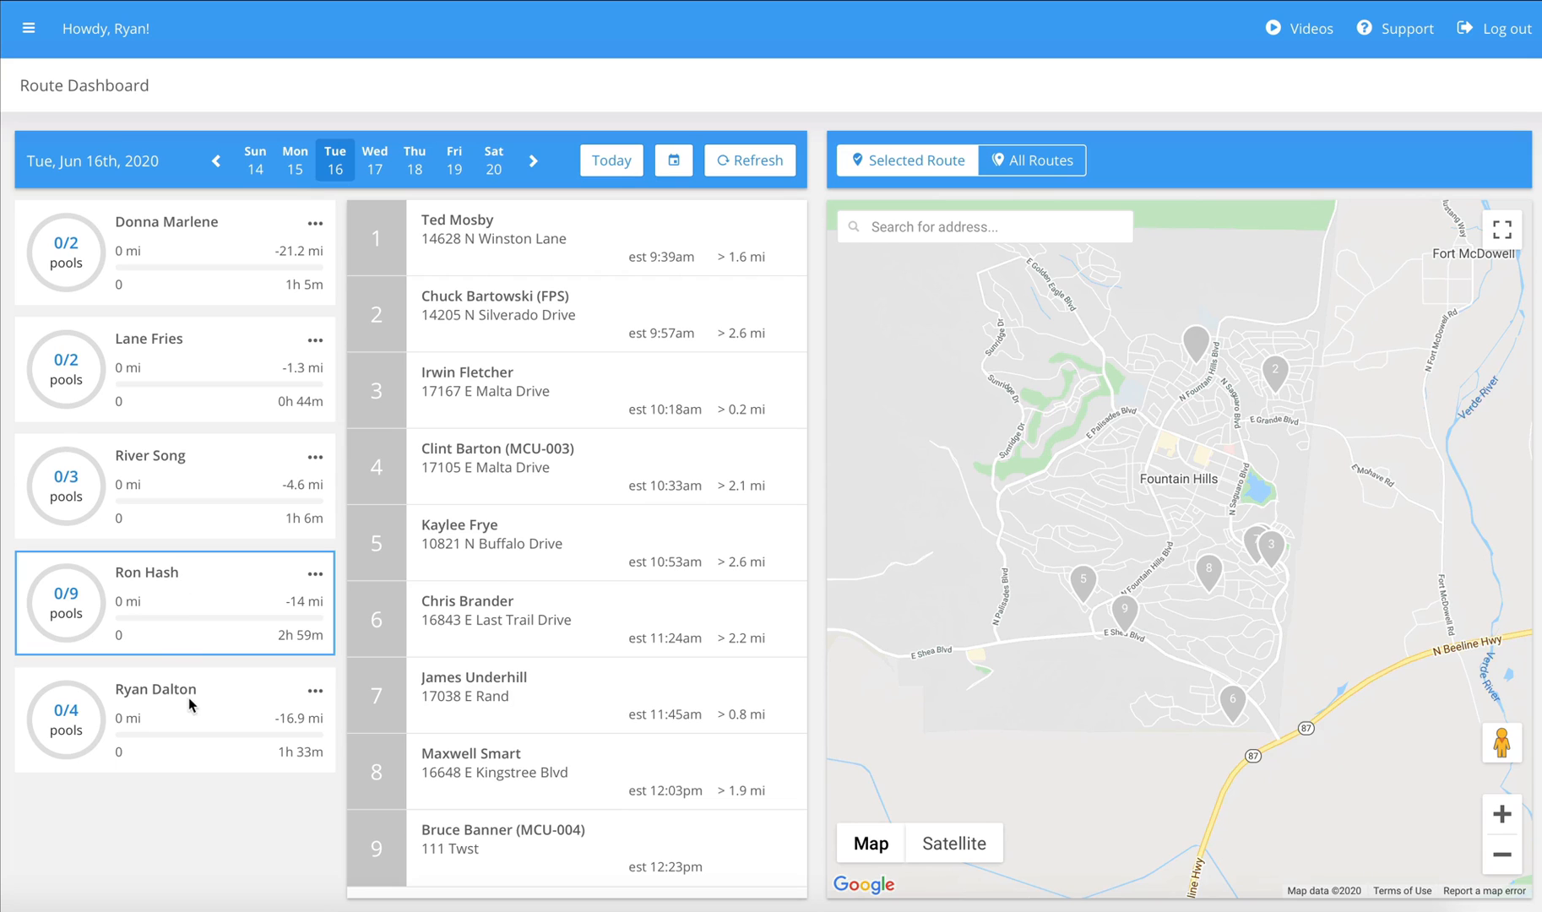
click(189, 707)
click(329, 208)
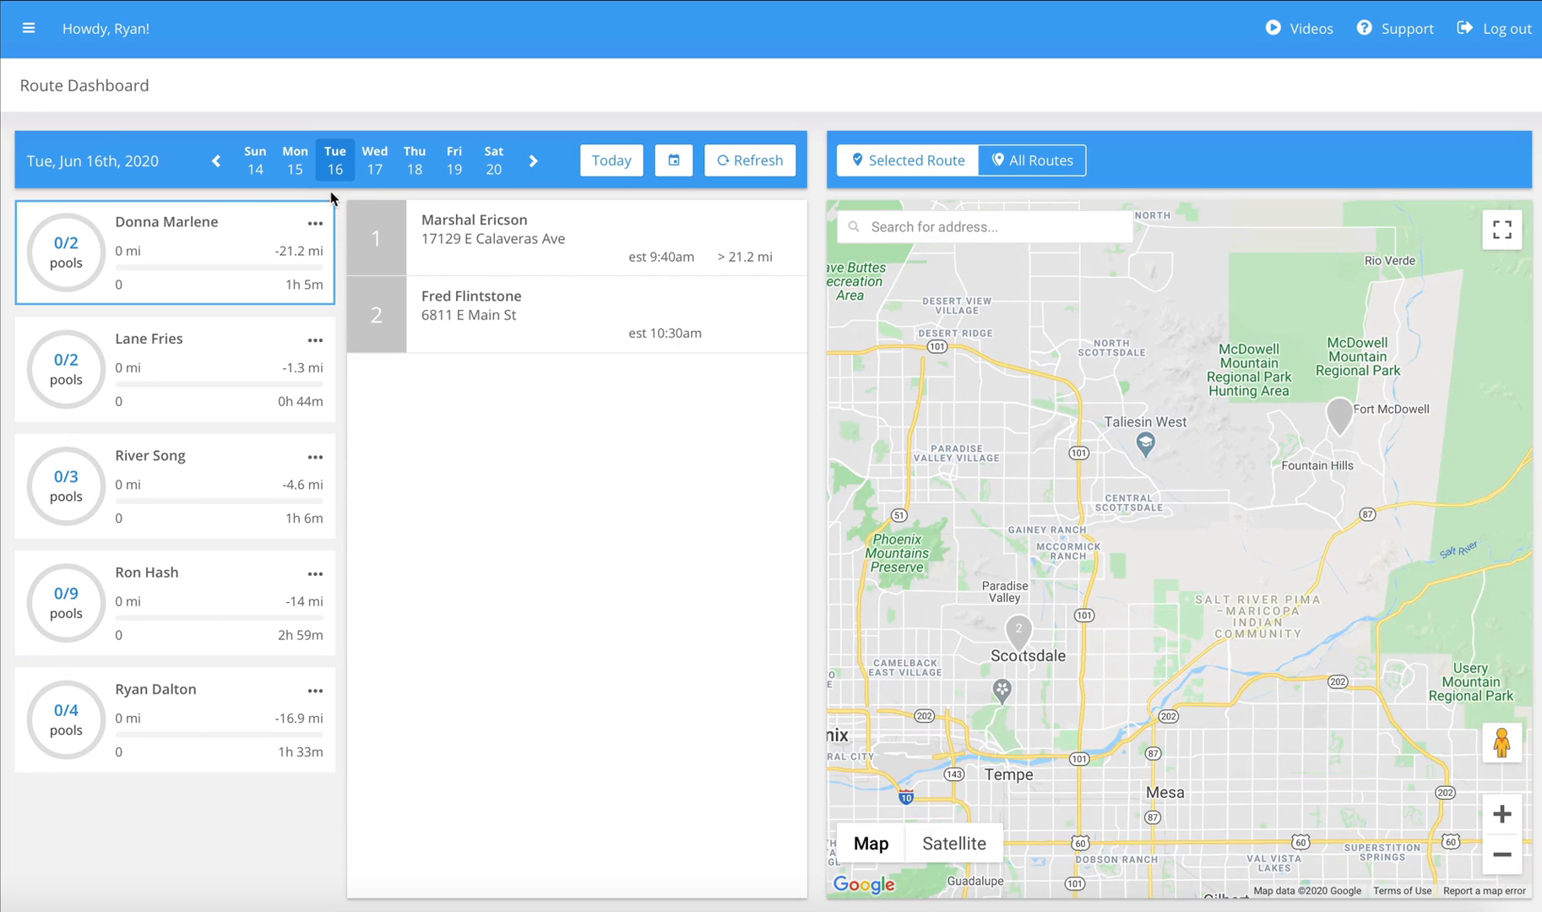
For Sun, Jun 14, open the second technician's first completed stop and review its Pool and Spa service info
click(261, 176)
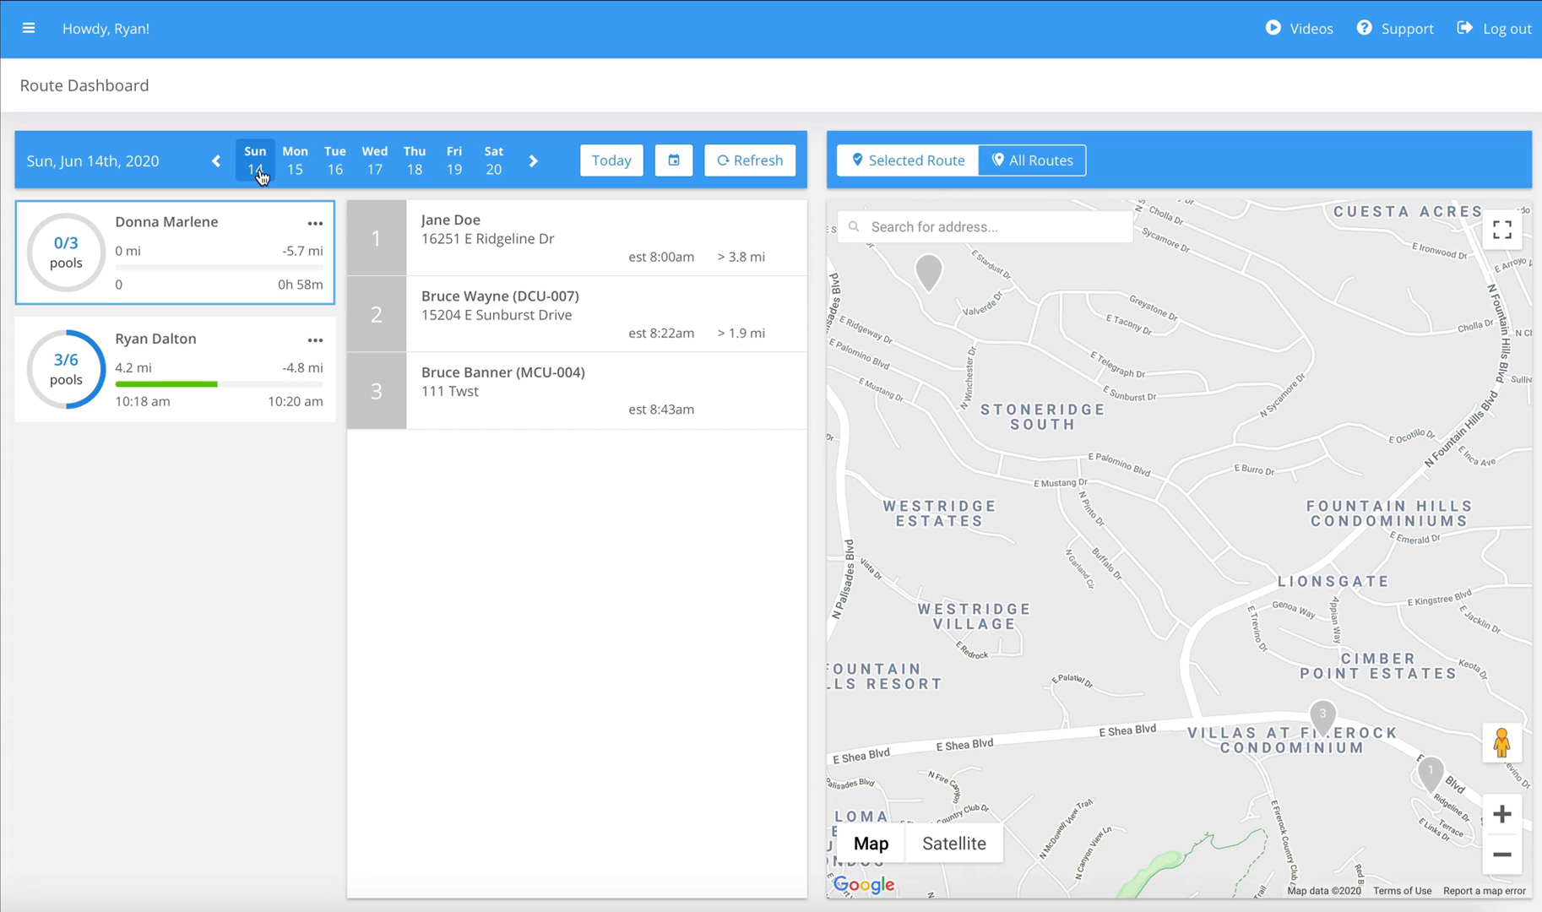
click(212, 395)
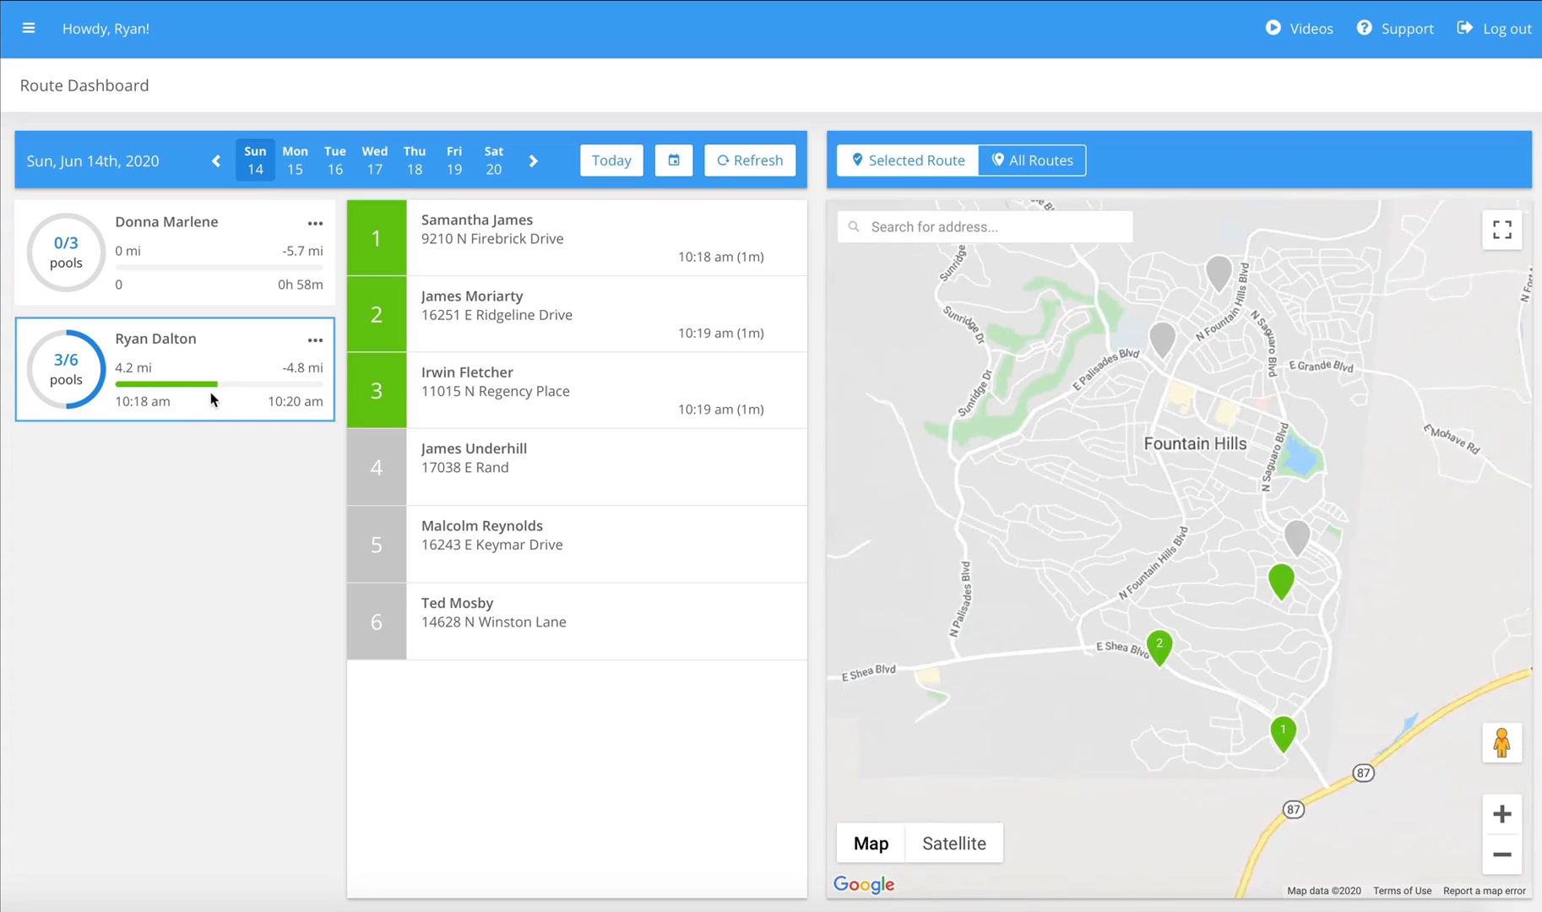
mouse_move(589, 251)
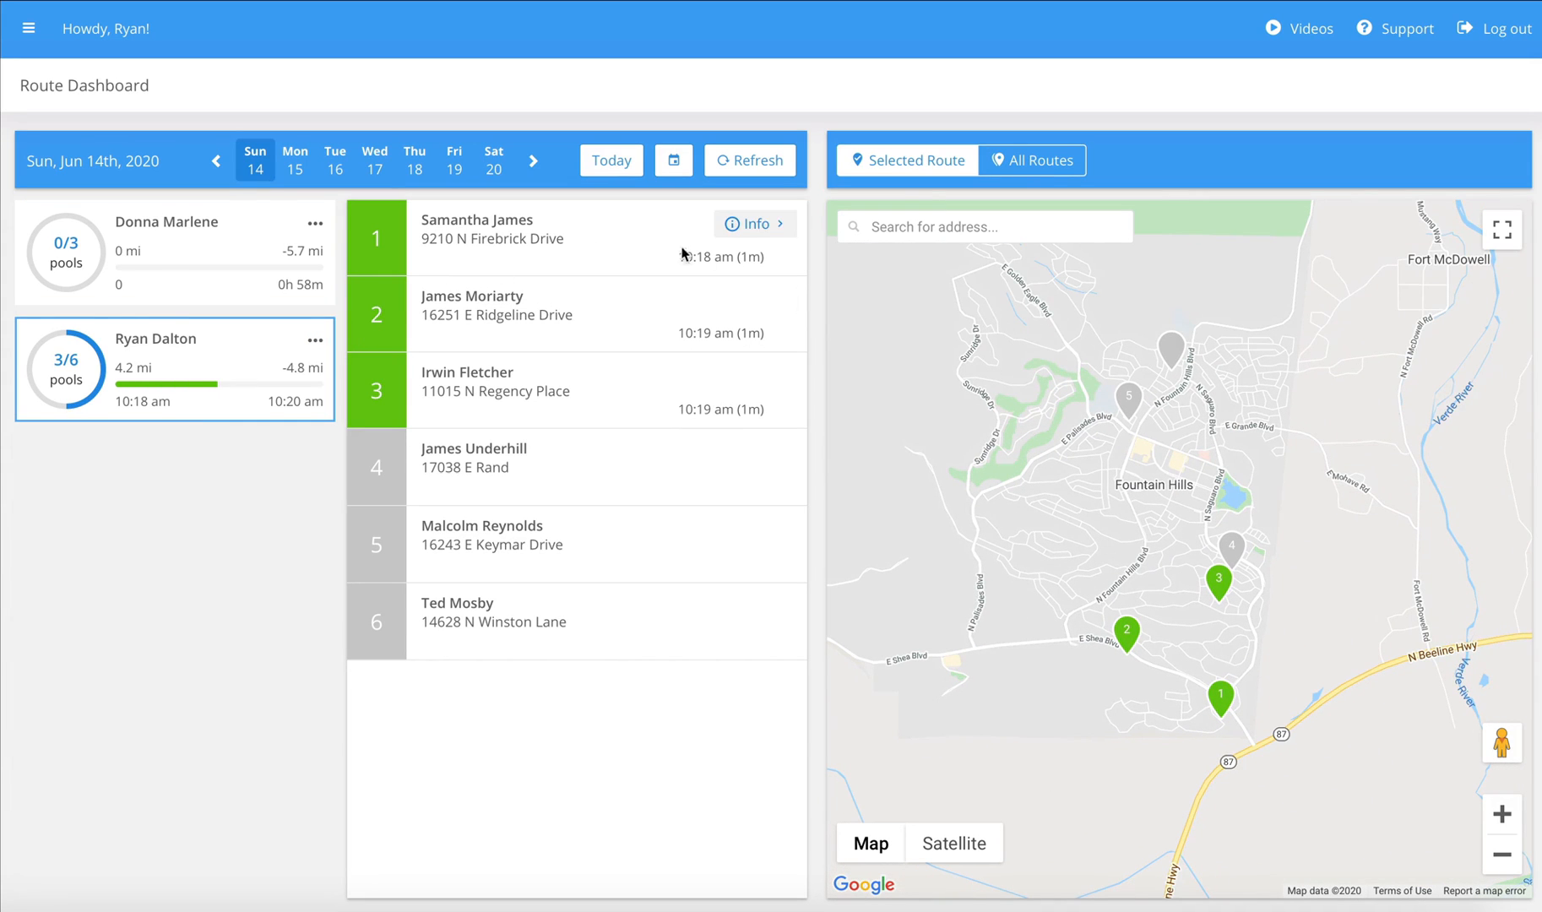
click(755, 225)
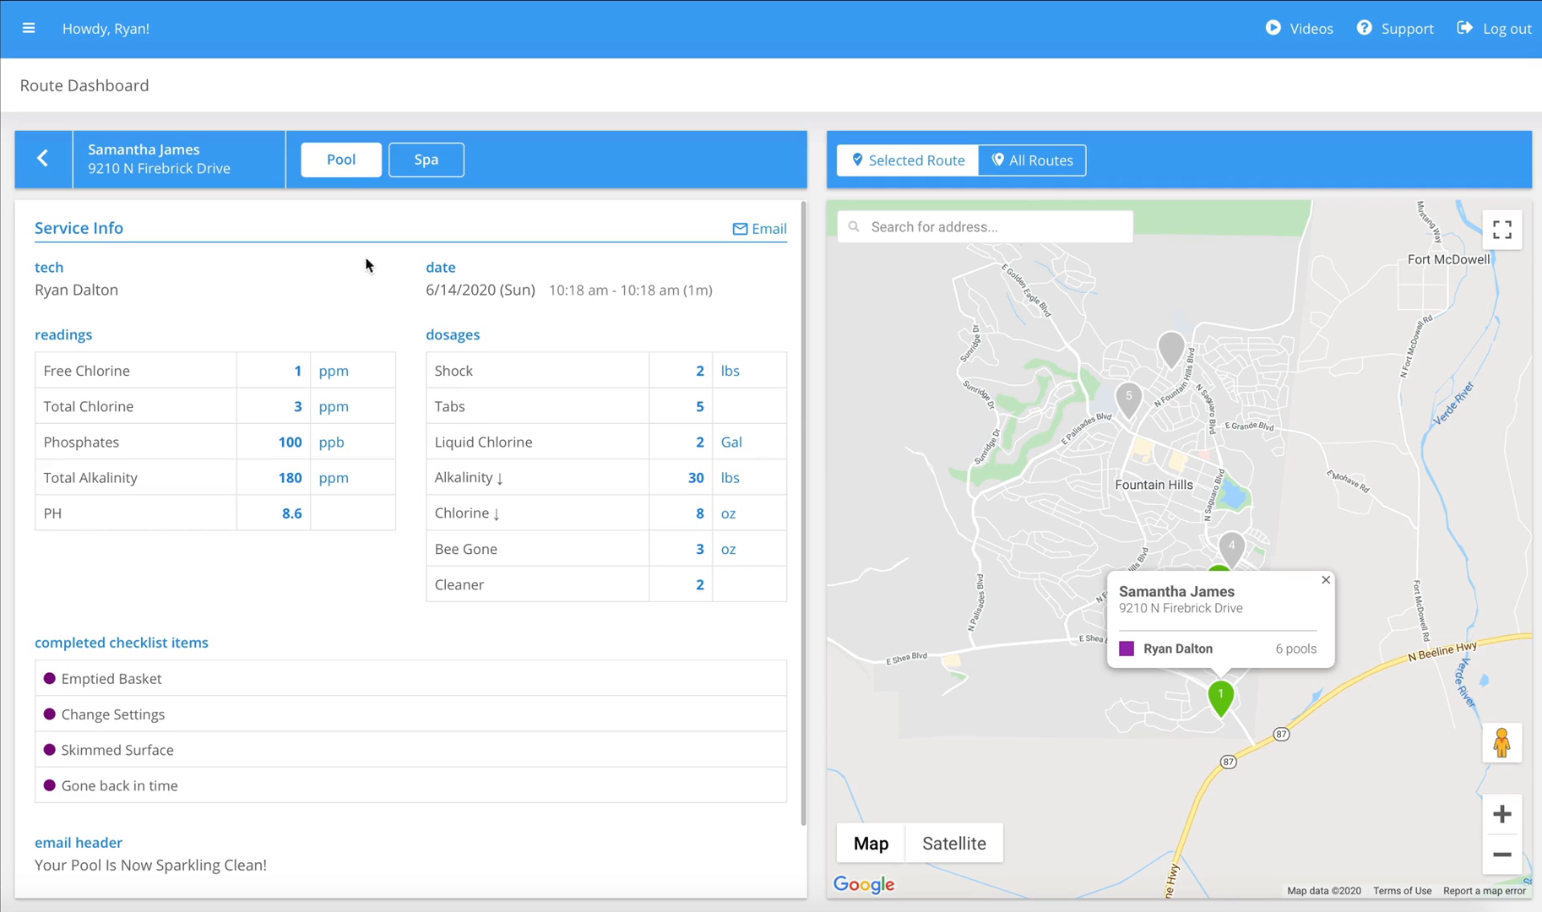
click(426, 168)
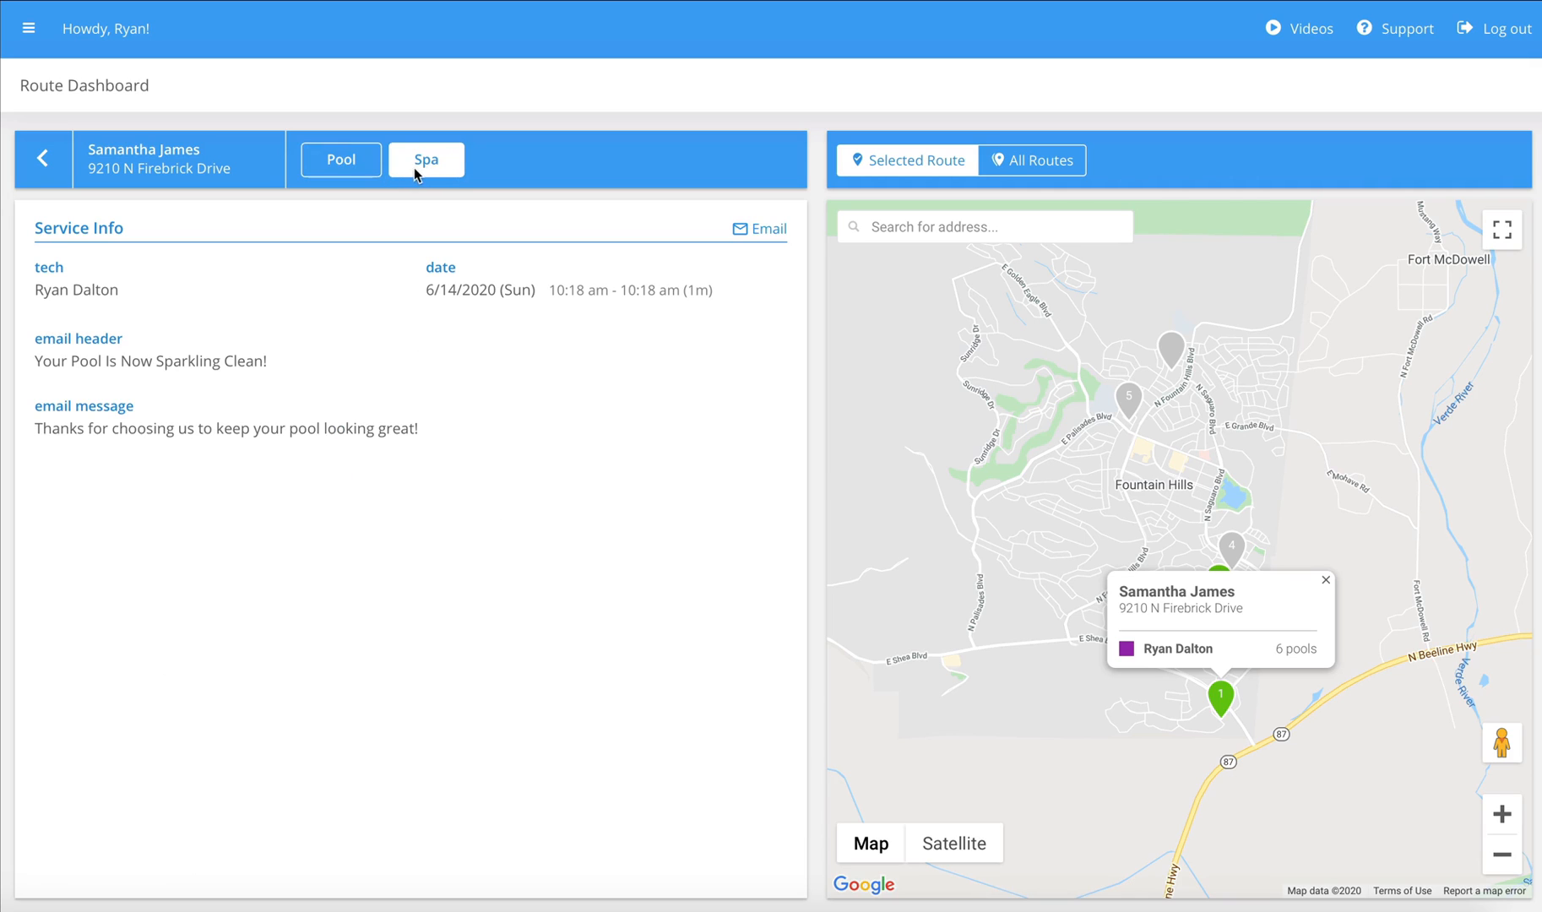
click(361, 171)
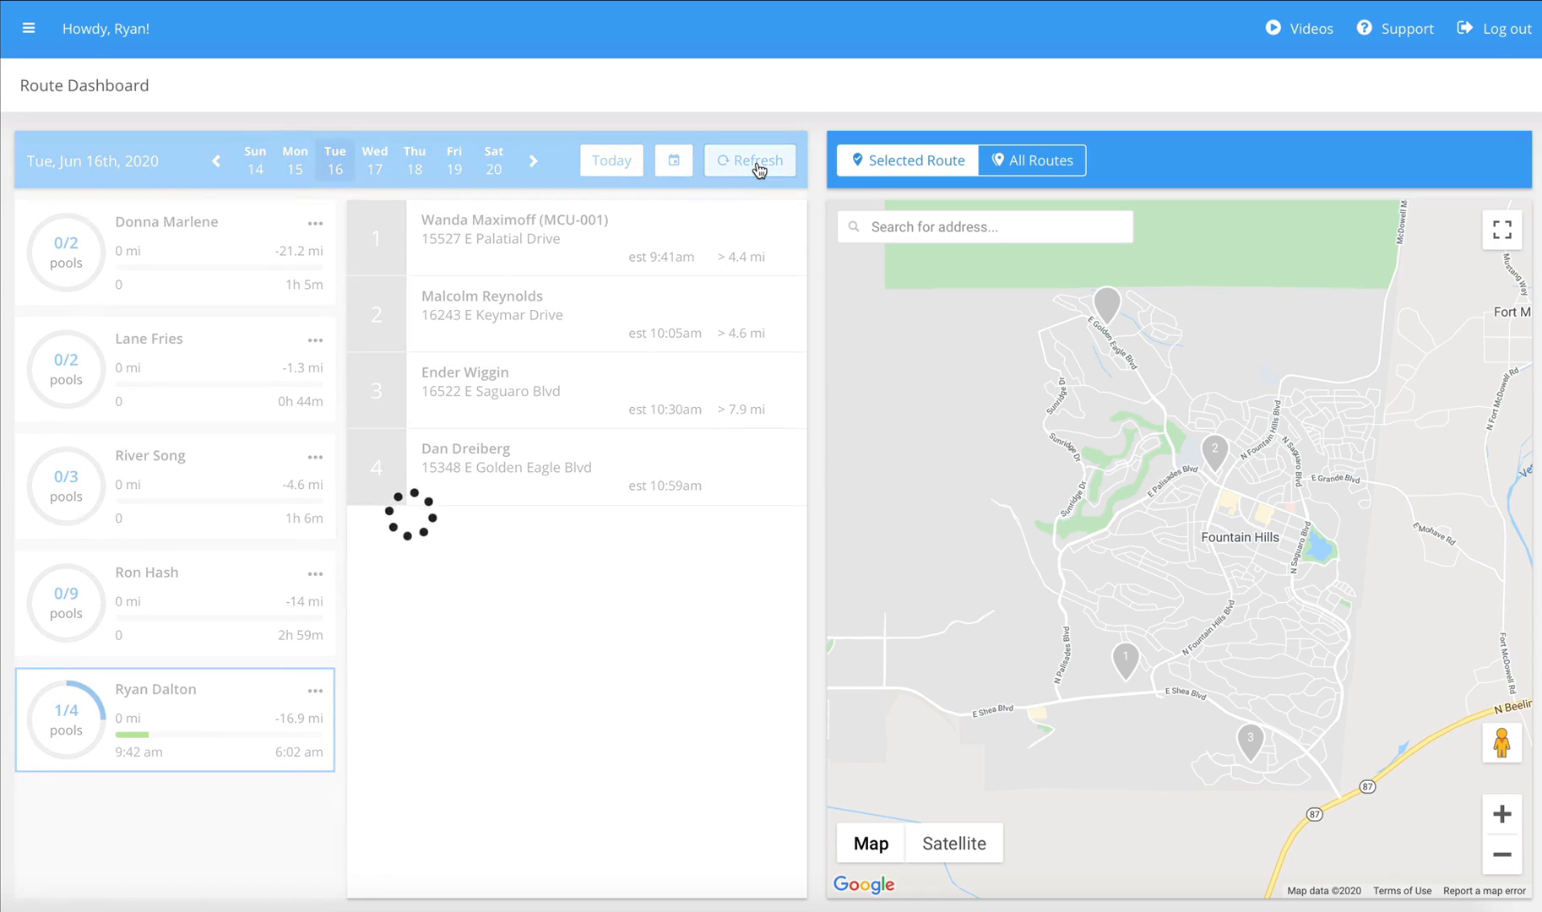
Open the service info of the completed first stop on the Jun 16 route and review it down to the photos
mouse_move(658, 221)
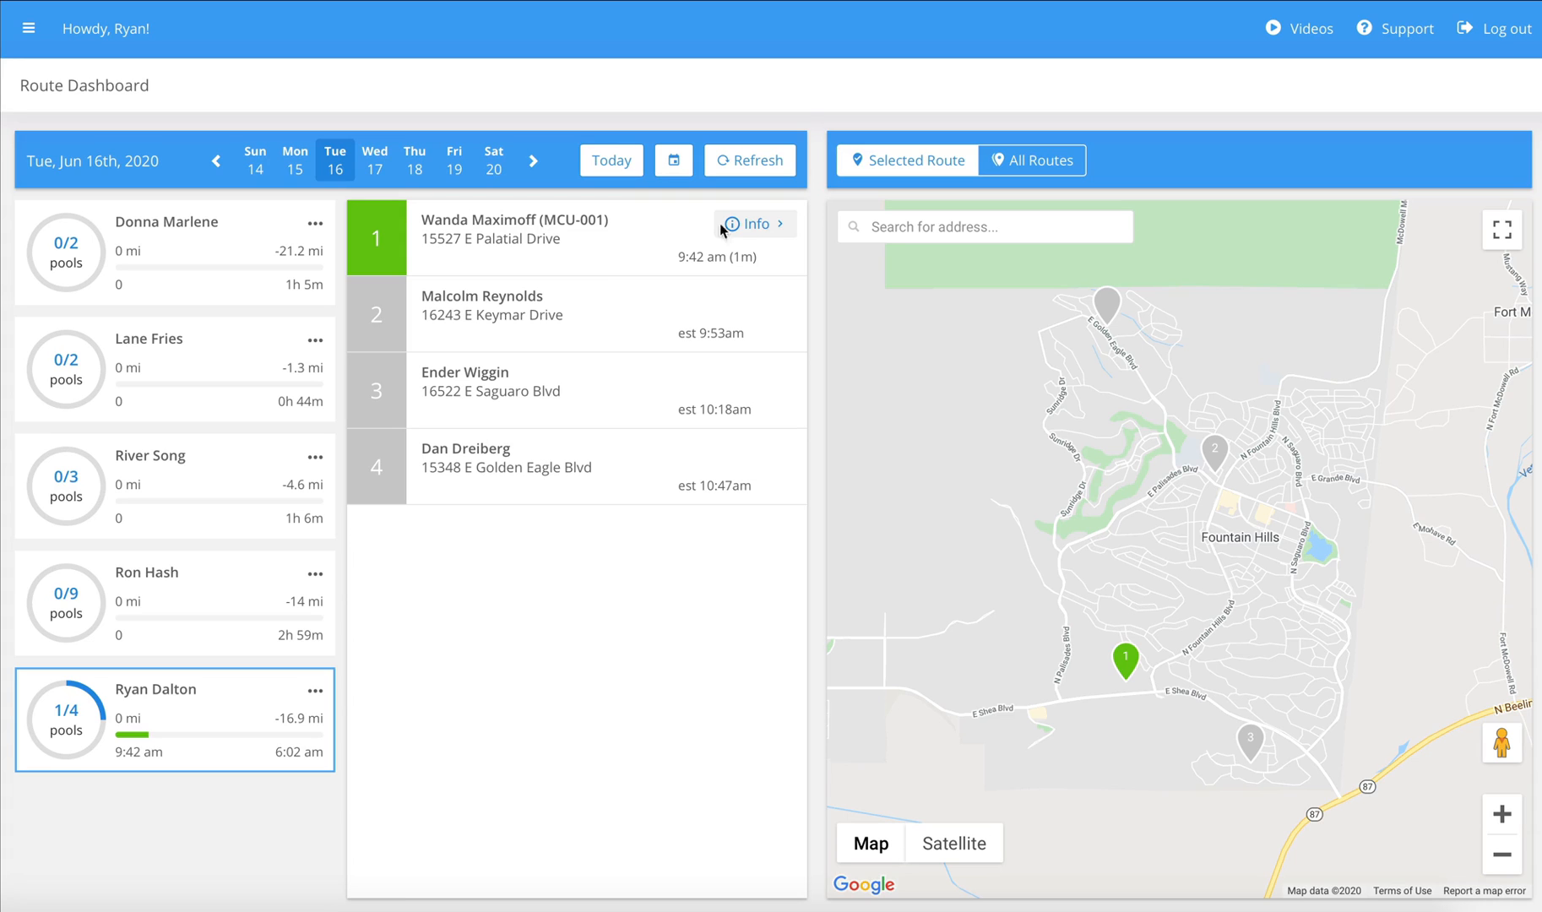
click(755, 224)
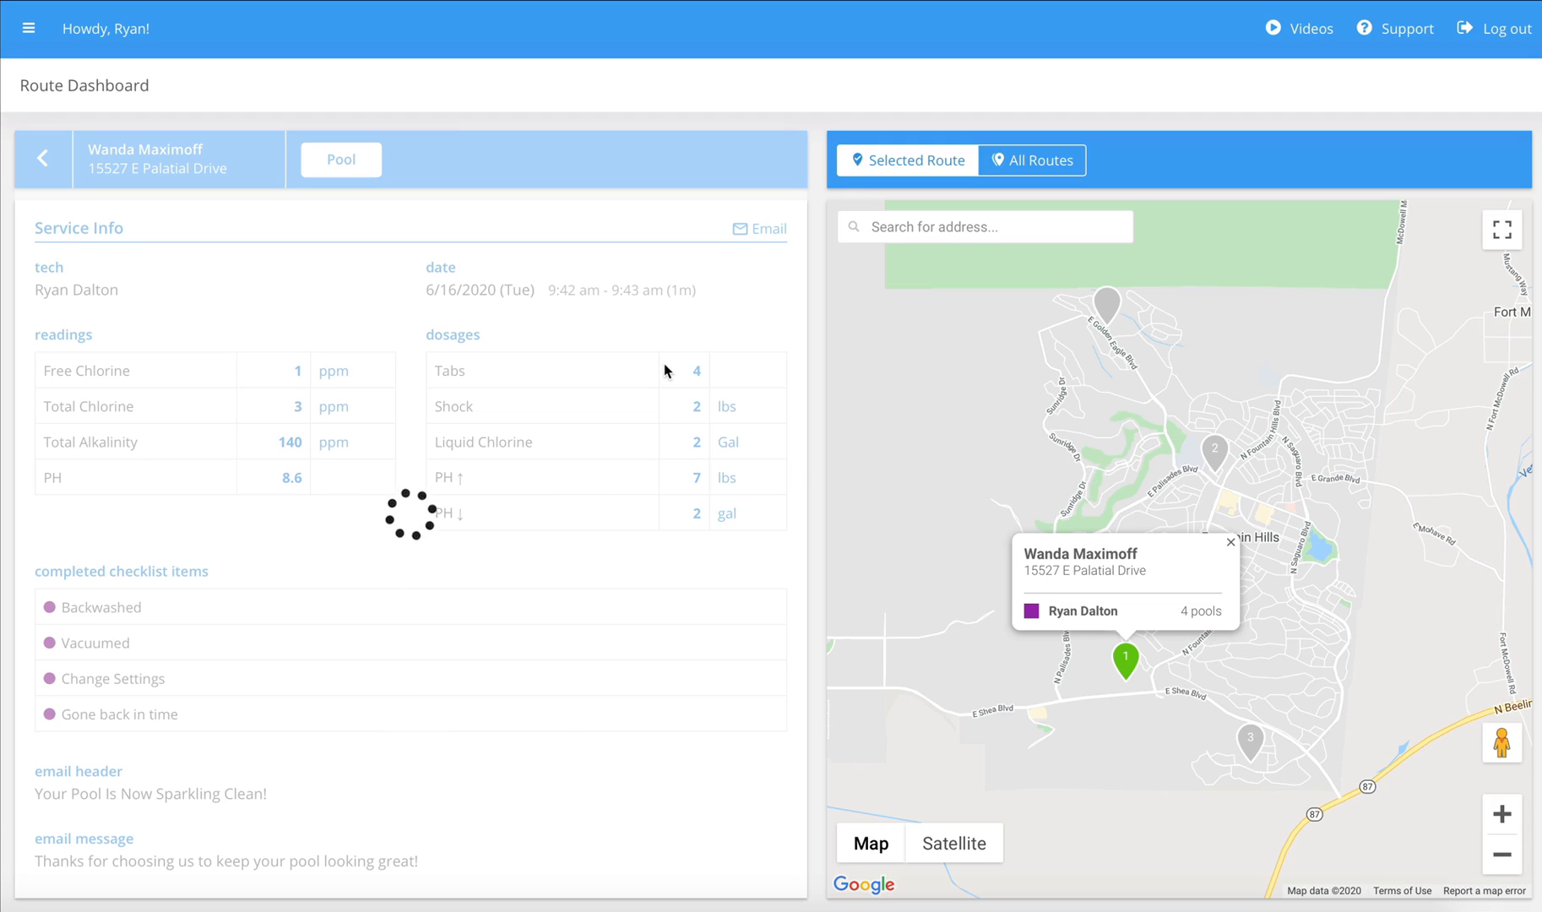
scroll(663, 365, down, 5)
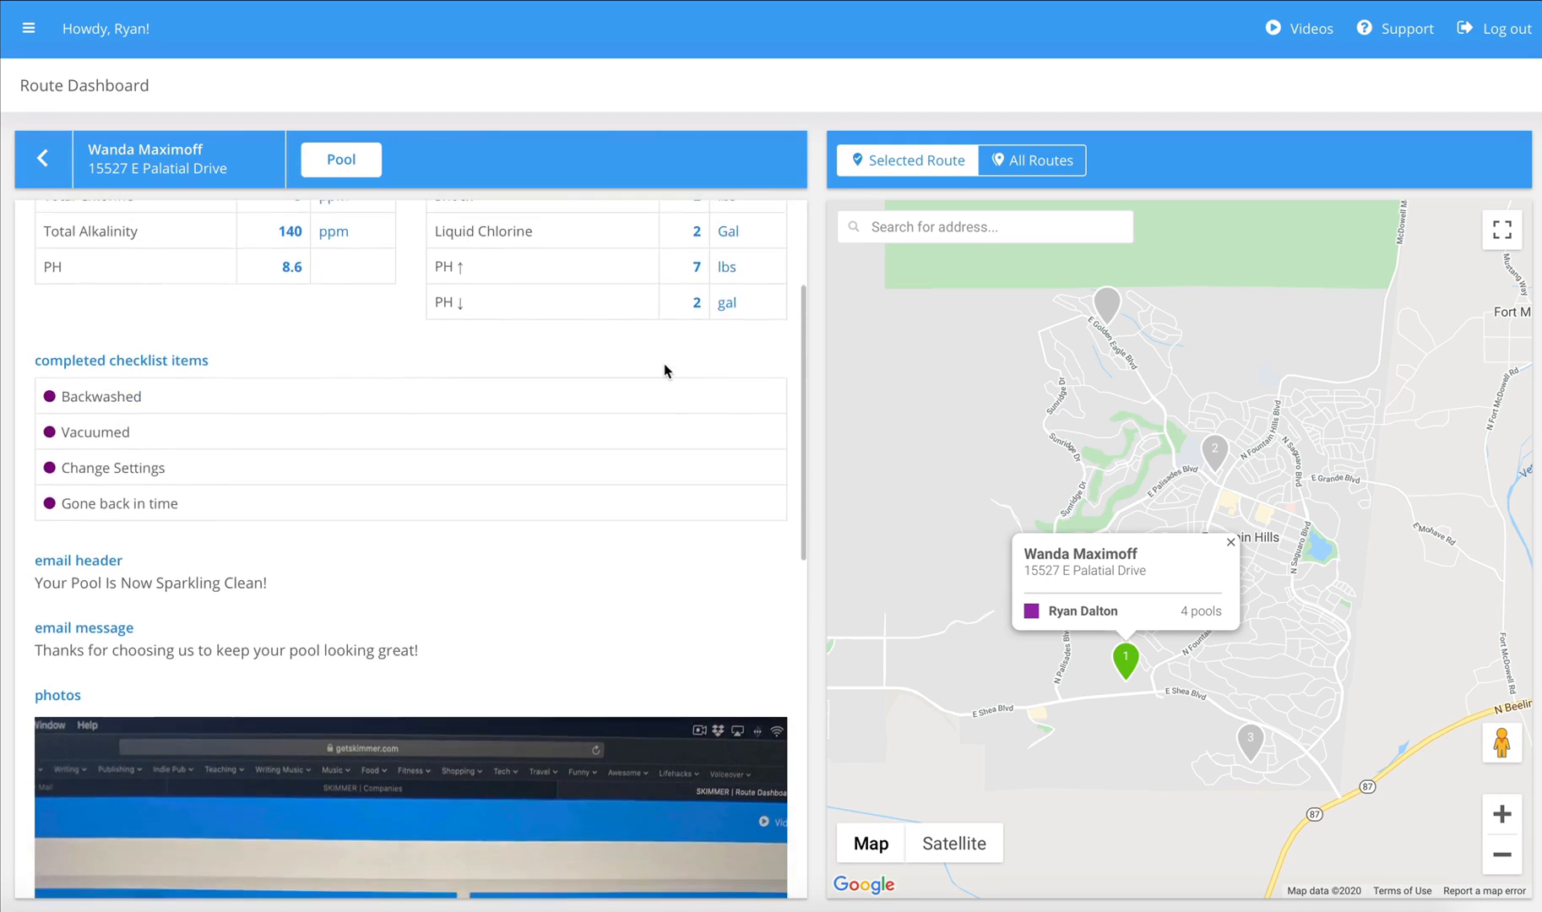
scroll(664, 365, down, 5)
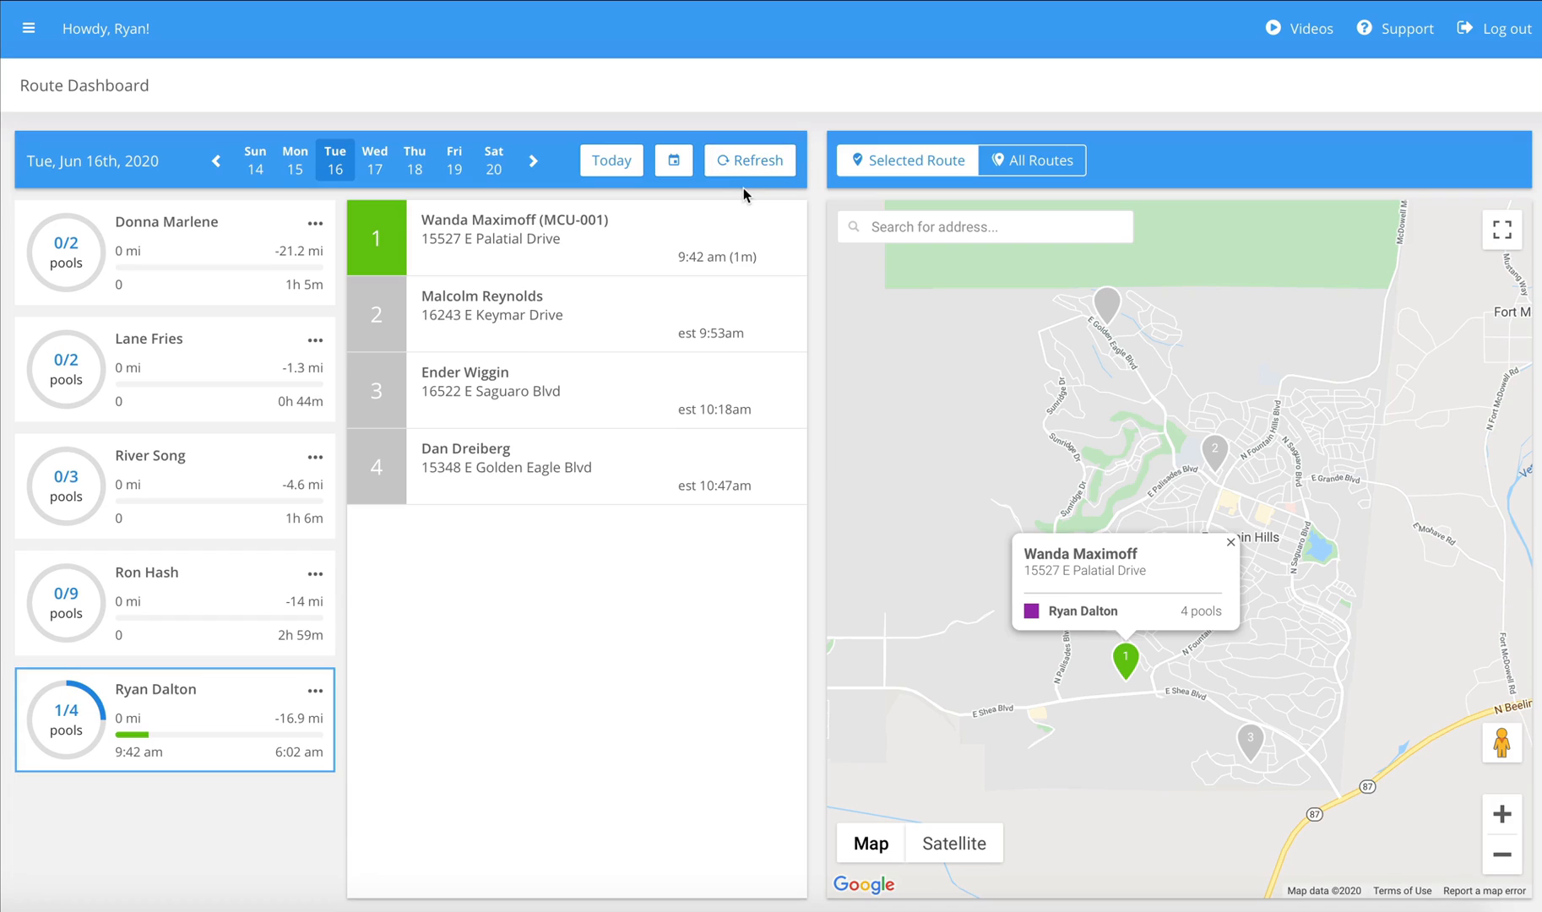
Show the routes for Sun, Jun 14 and look over the first technician's stops
click(262, 171)
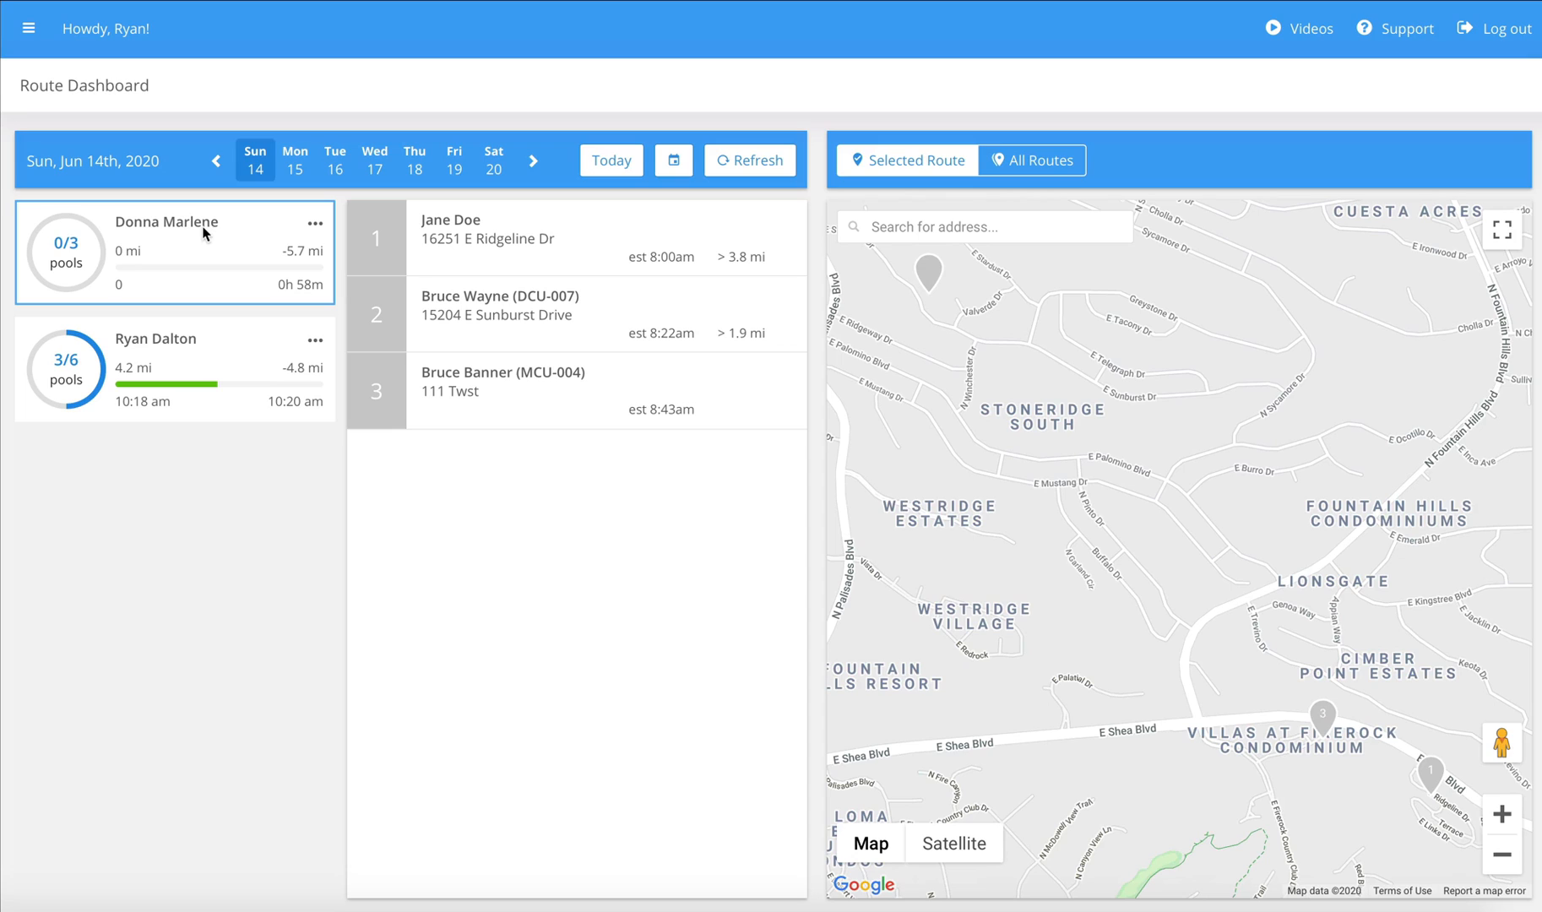
mouse_move(577, 240)
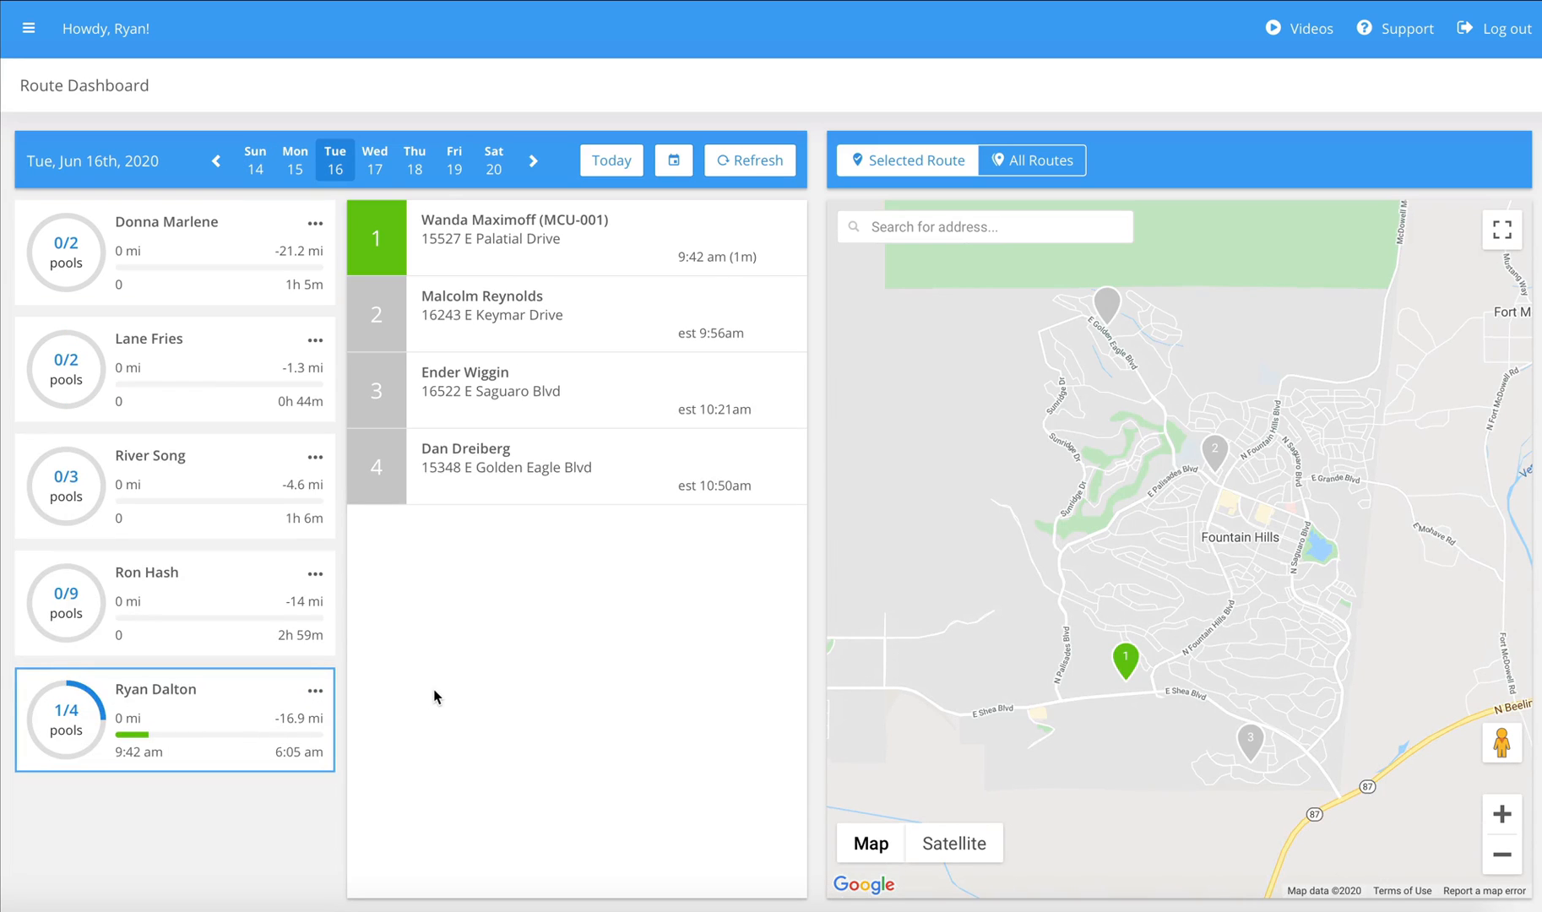
Fill in a one-time move of the last technician's three remaining customers to the same technician on Thu, Jun 18, and cancel it
click(316, 693)
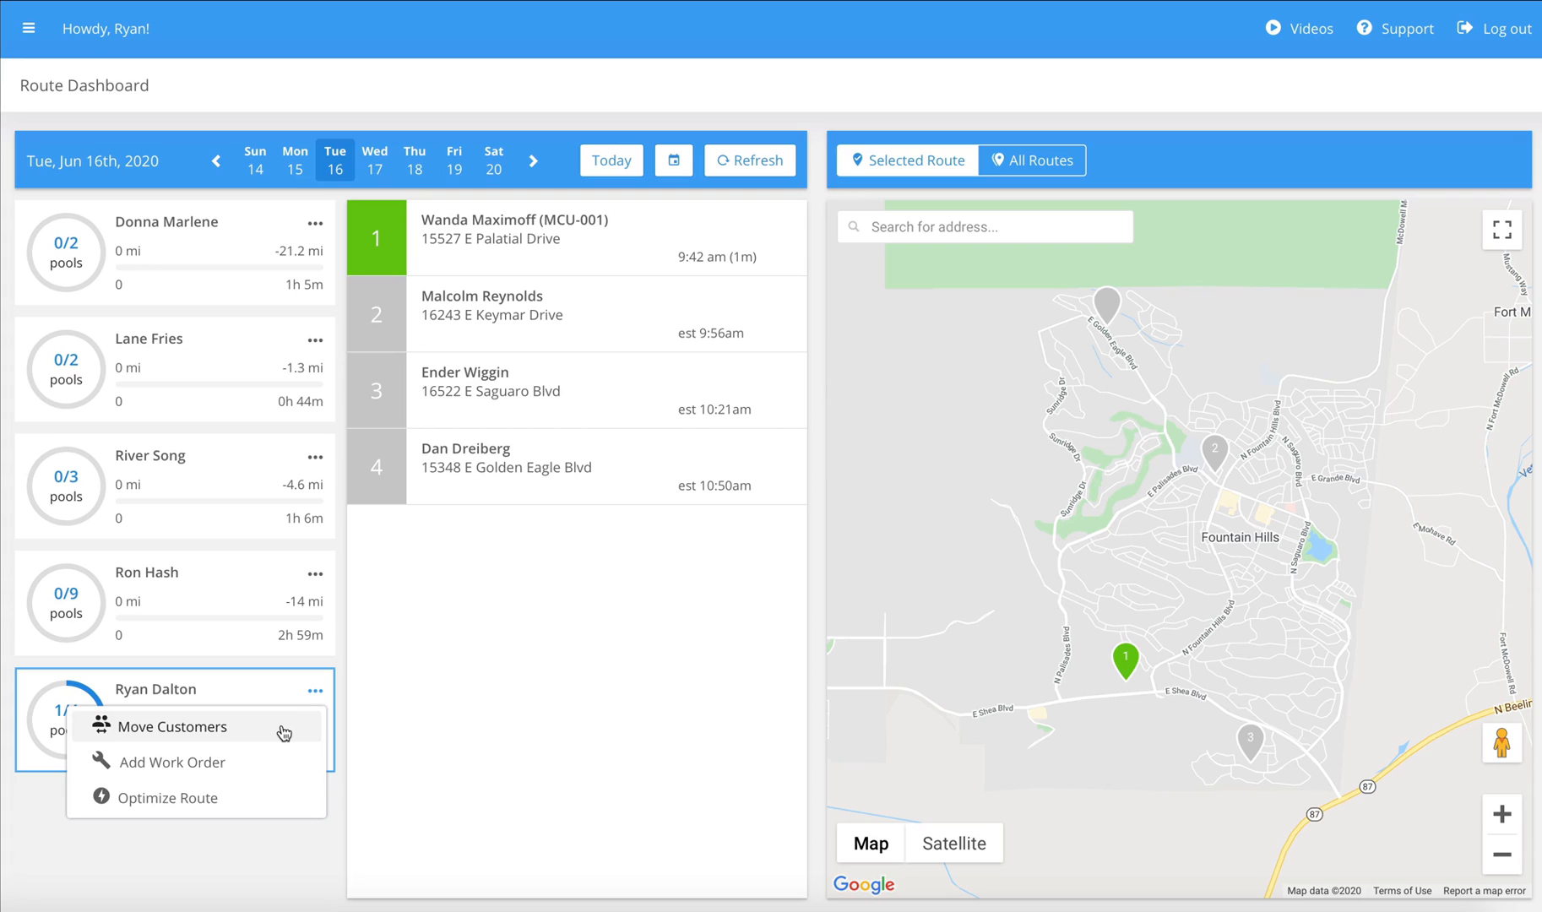
click(284, 731)
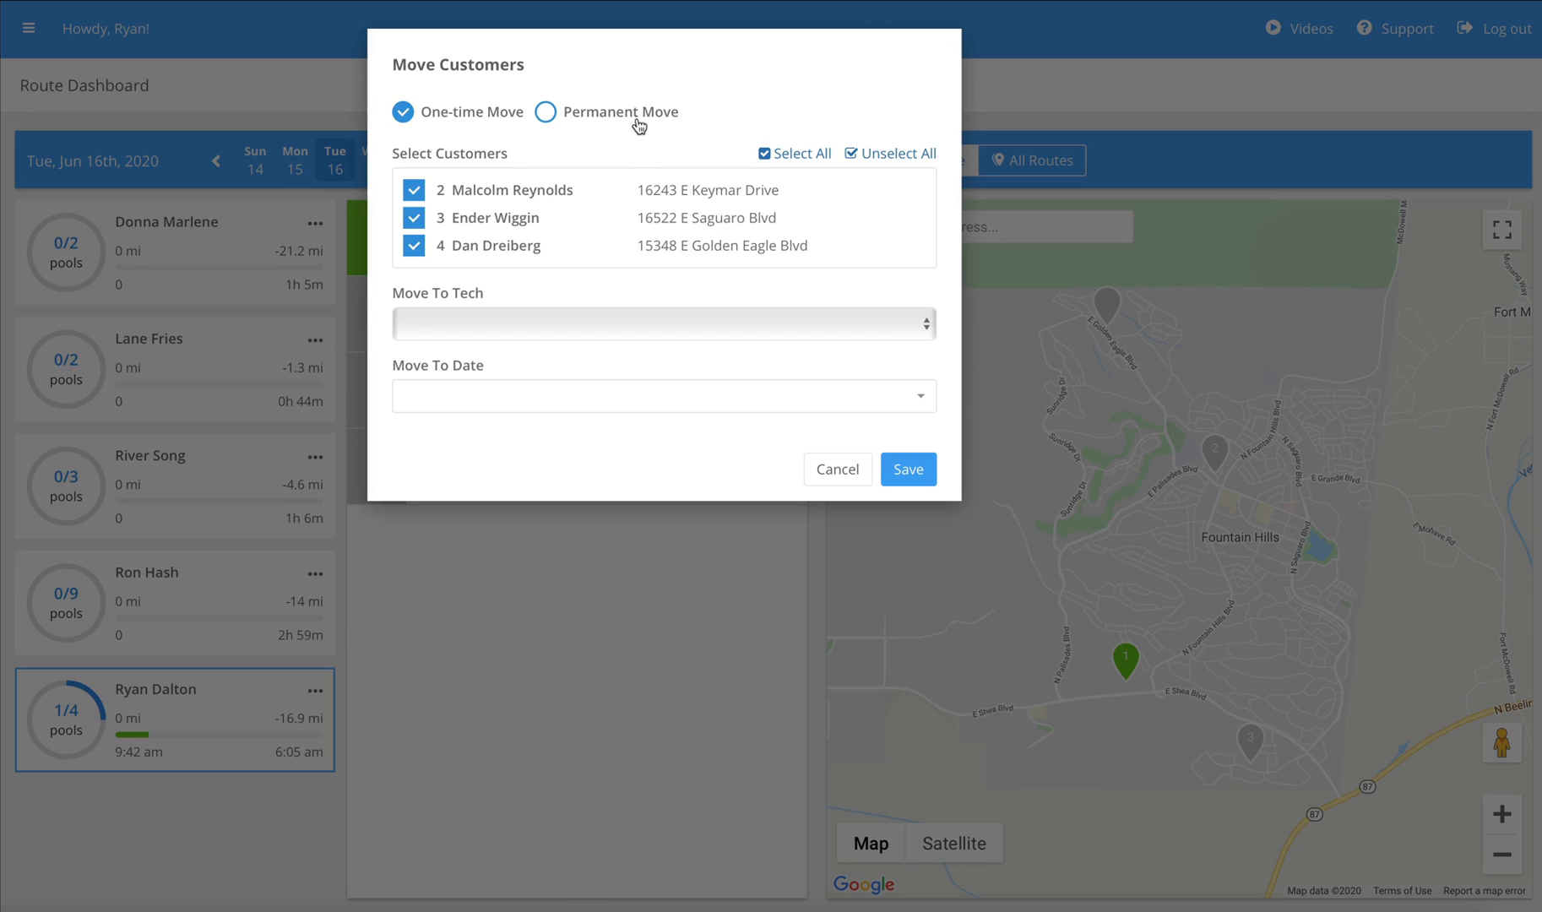
click(689, 318)
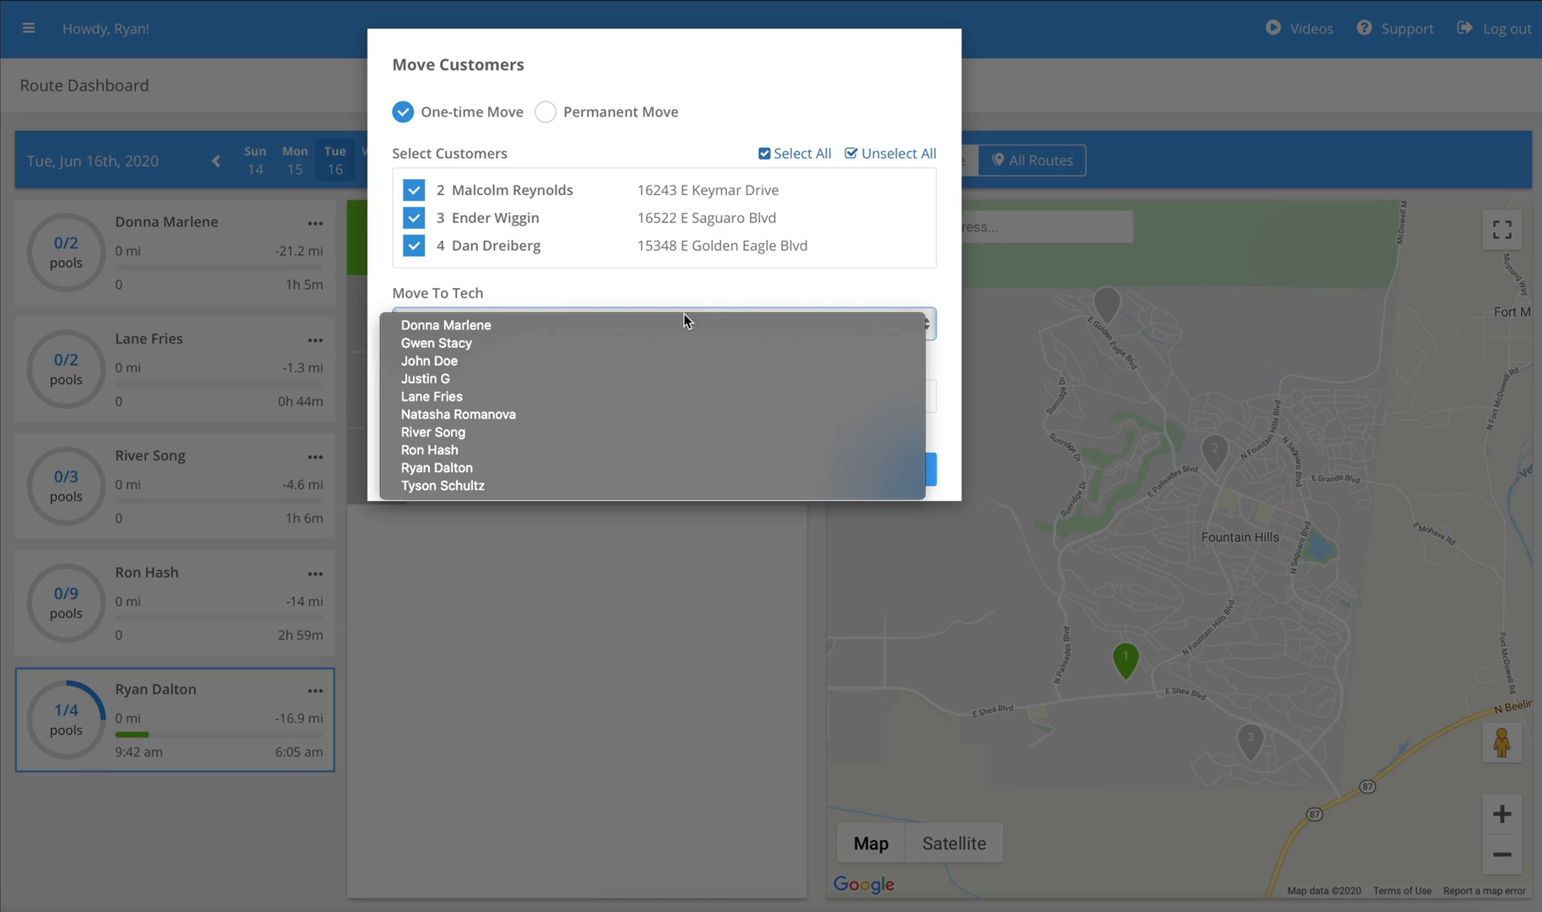
click(481, 467)
click(567, 397)
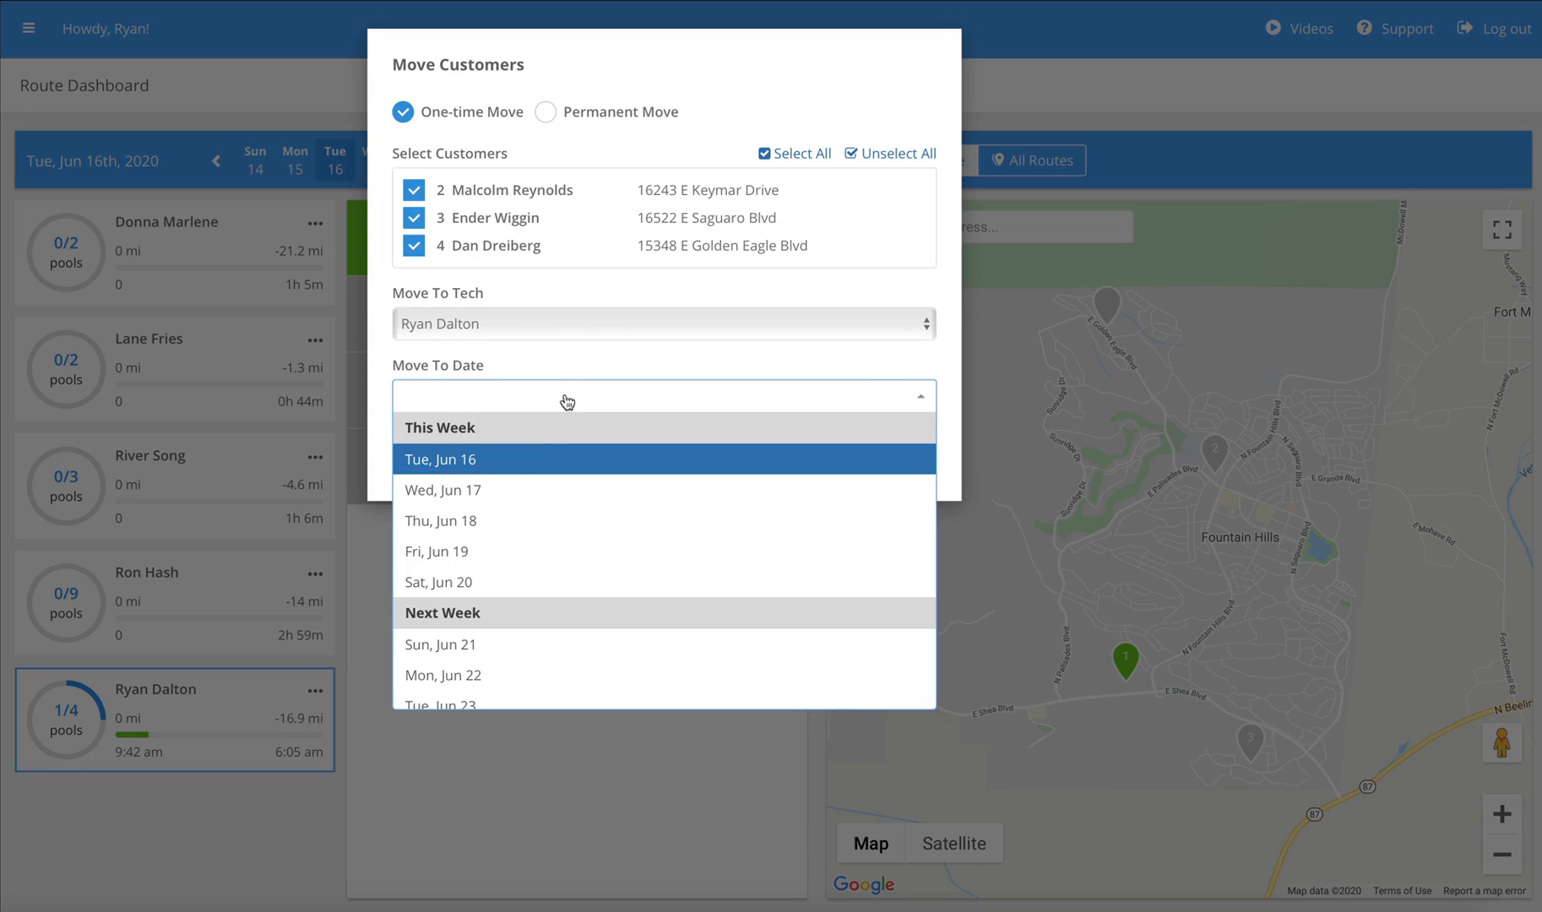
click(511, 520)
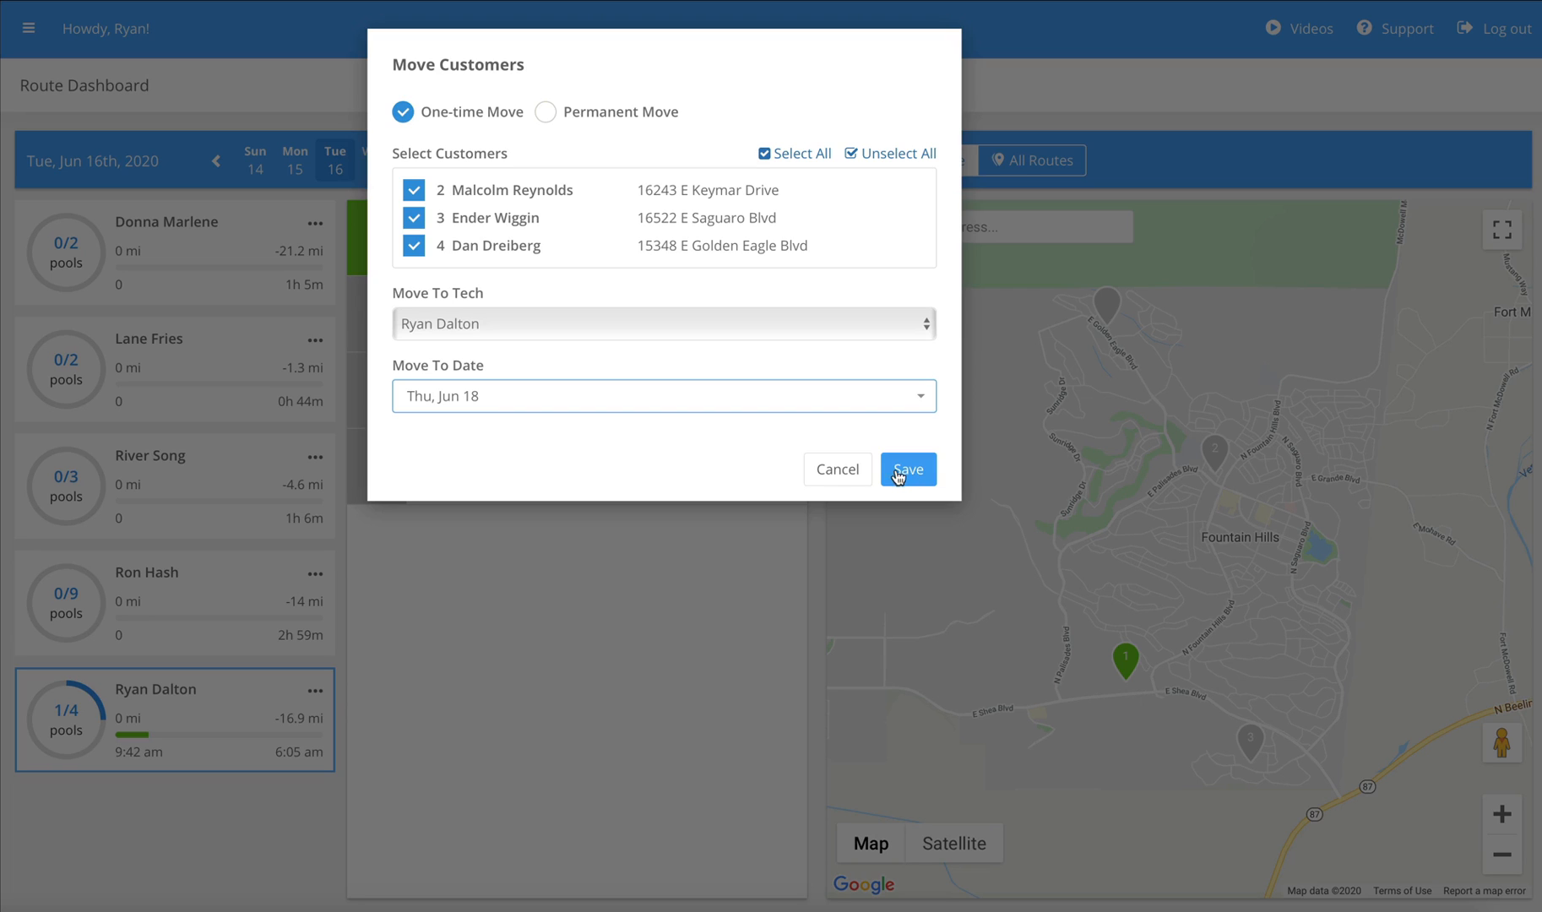
click(853, 475)
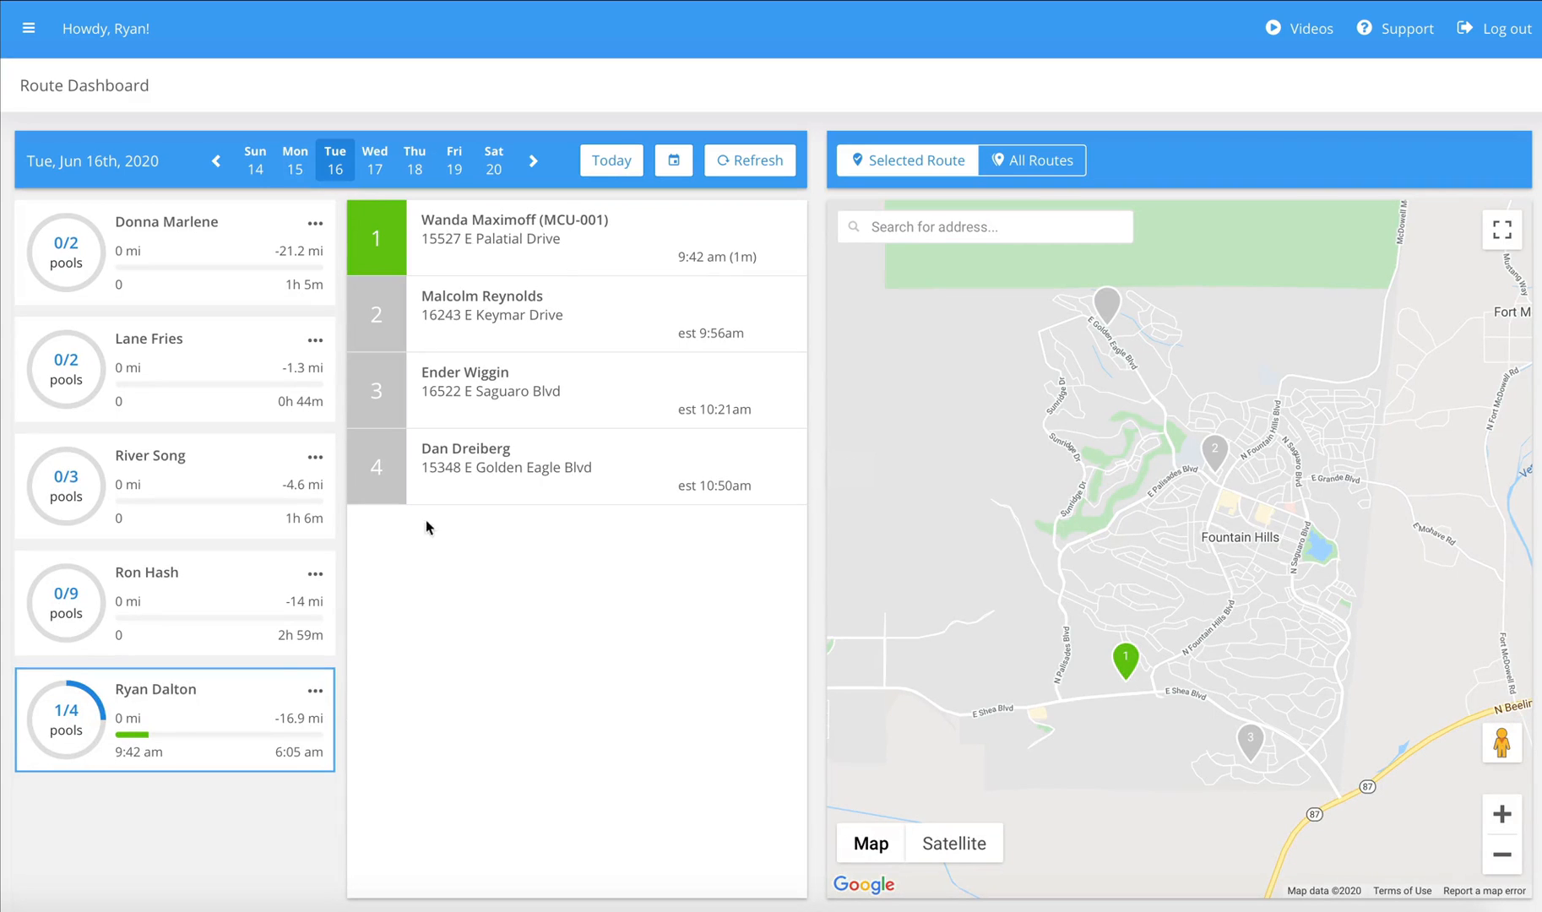
Add a Repair work order for the eighth listed customer to the last technician's route on Tue, Jun 16
click(314, 692)
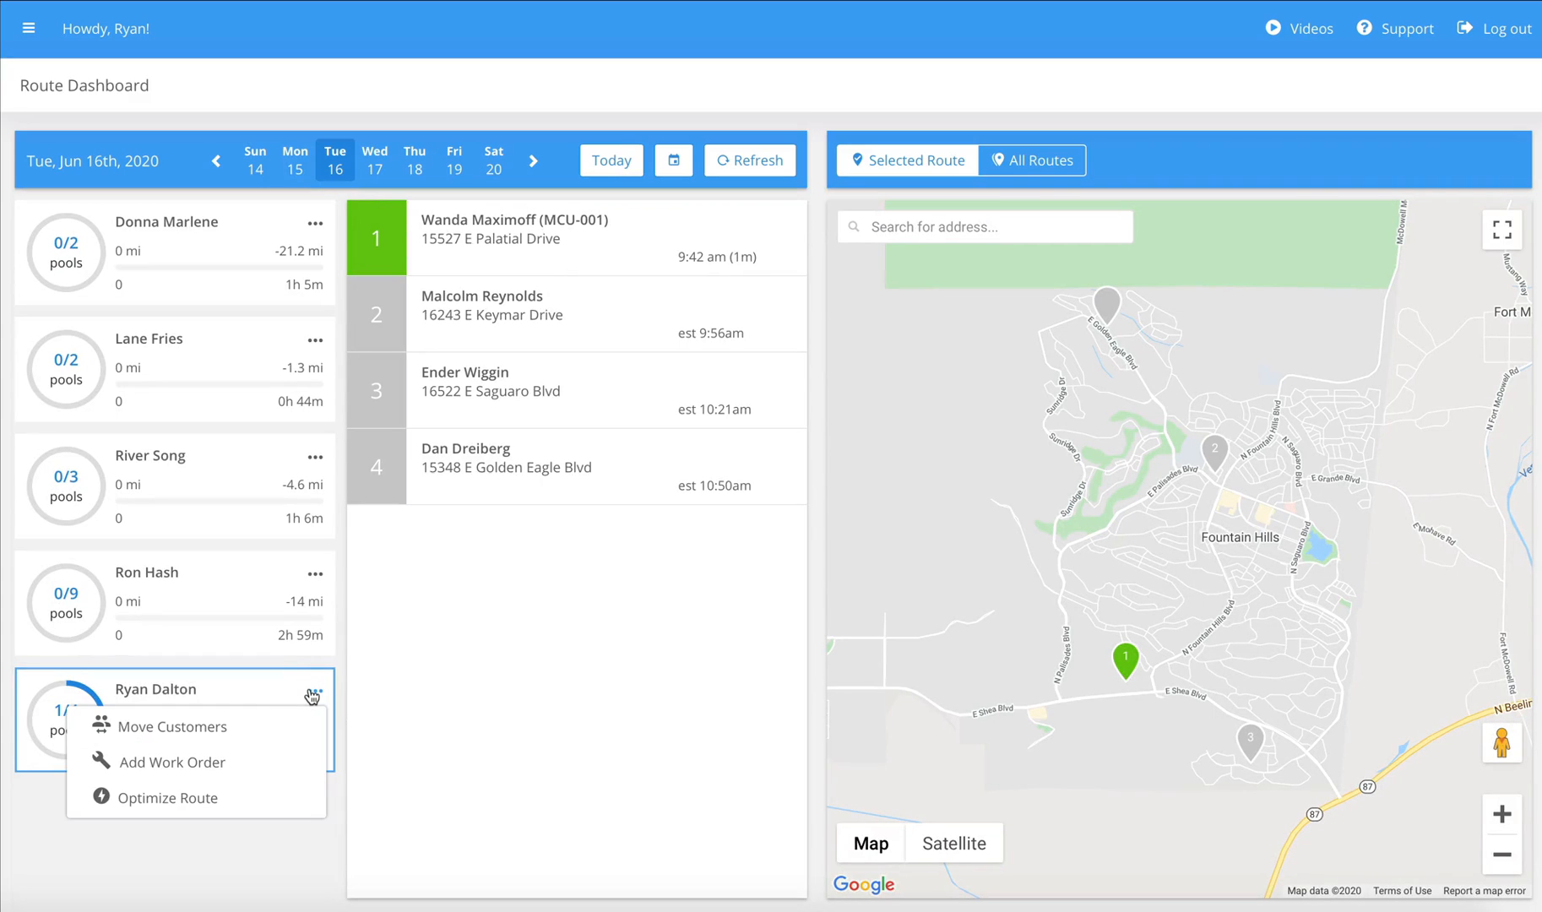
click(216, 763)
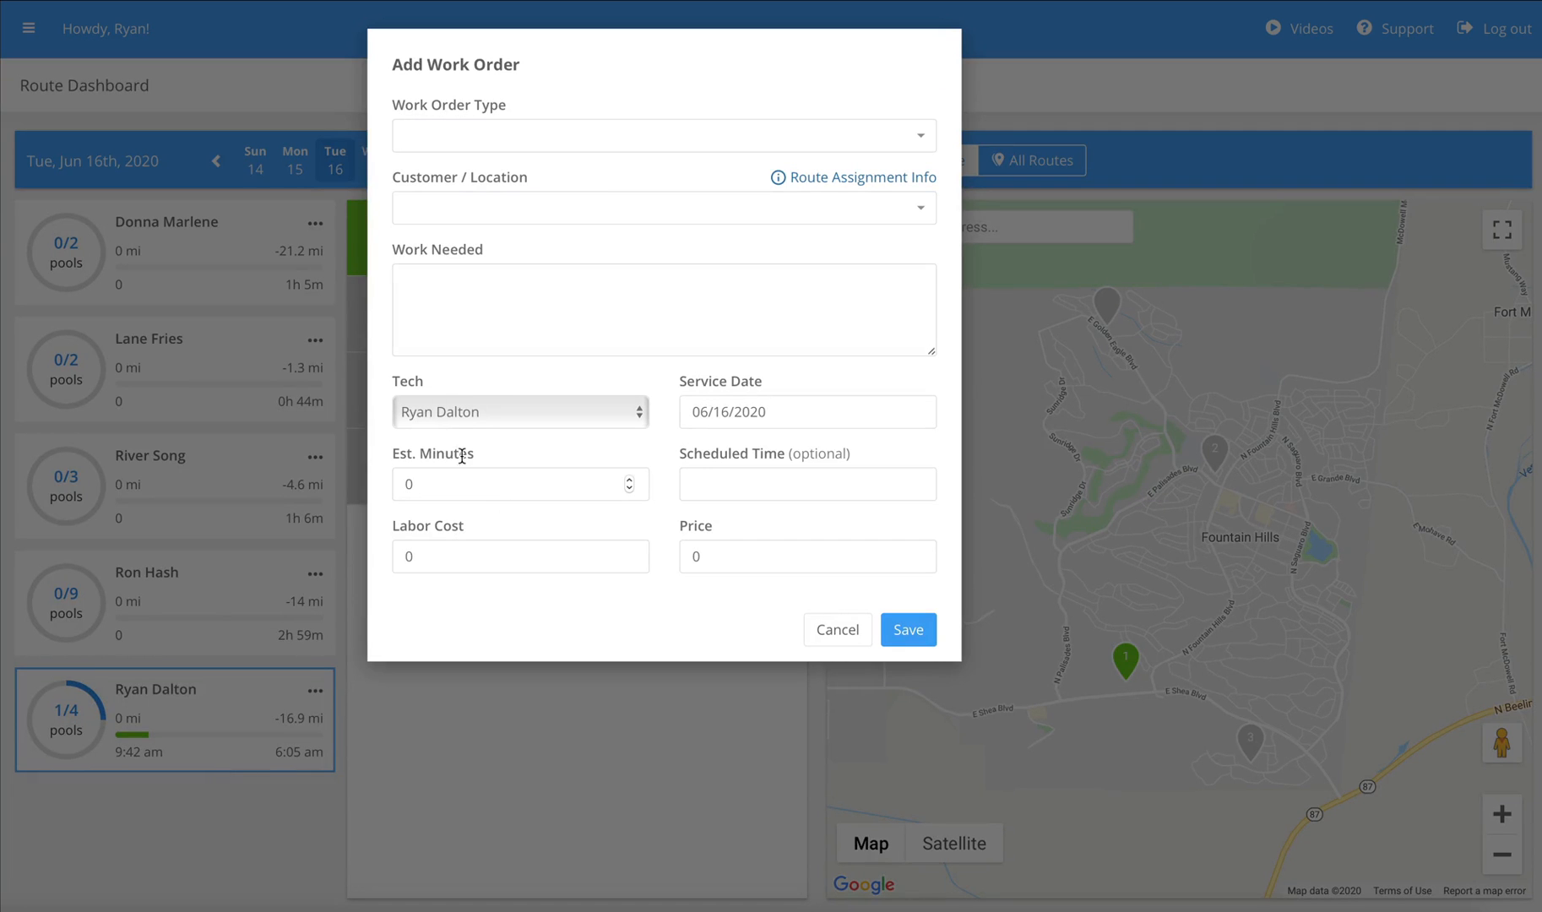
click(648, 138)
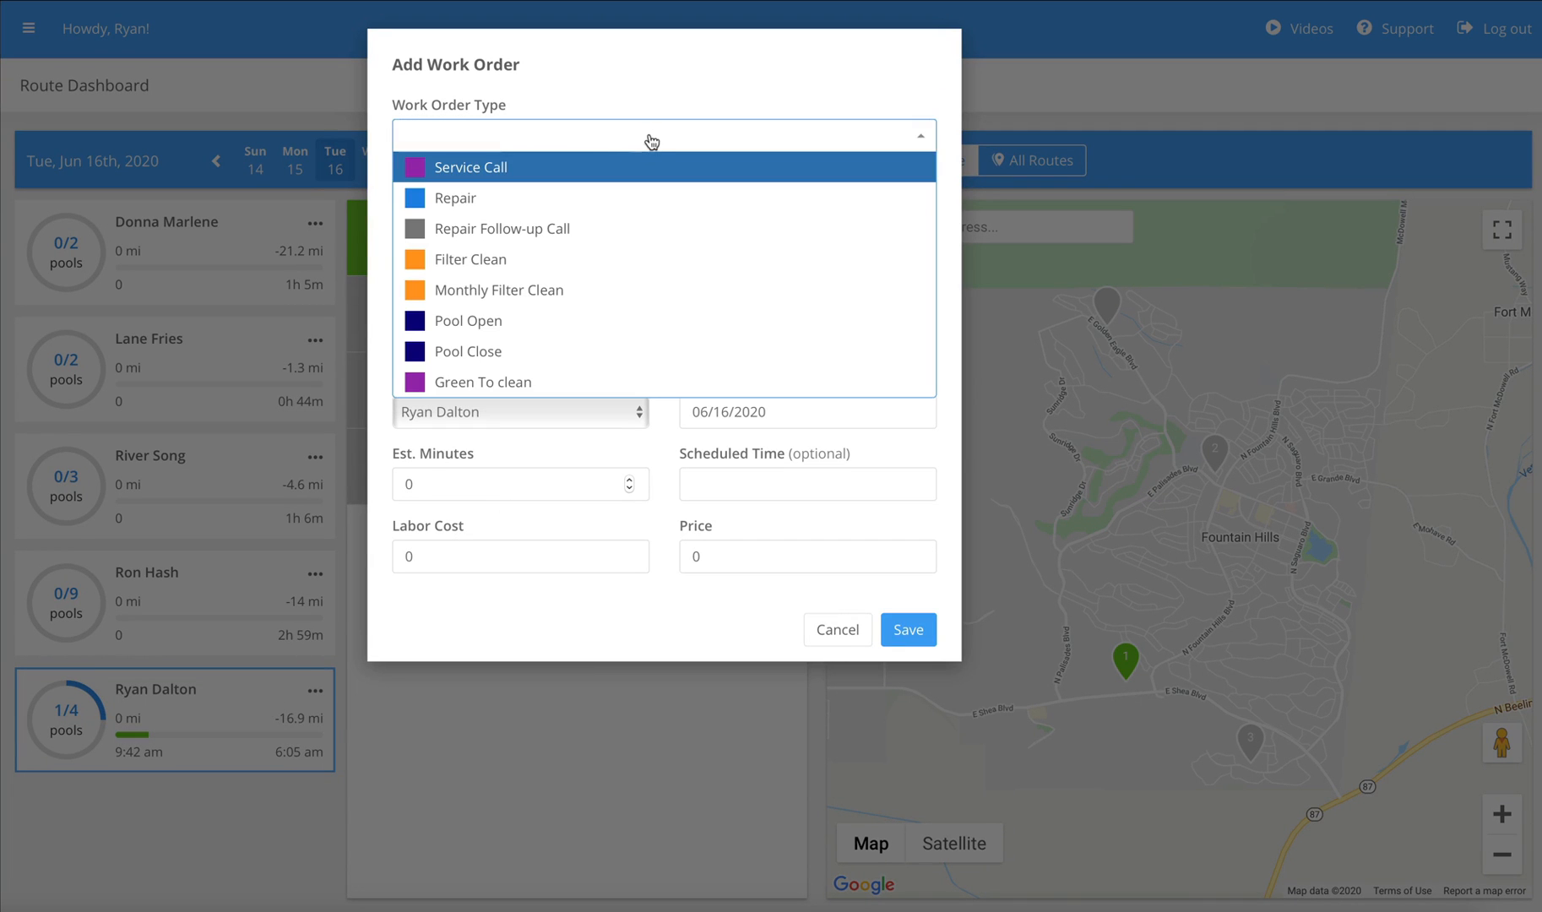
click(606, 198)
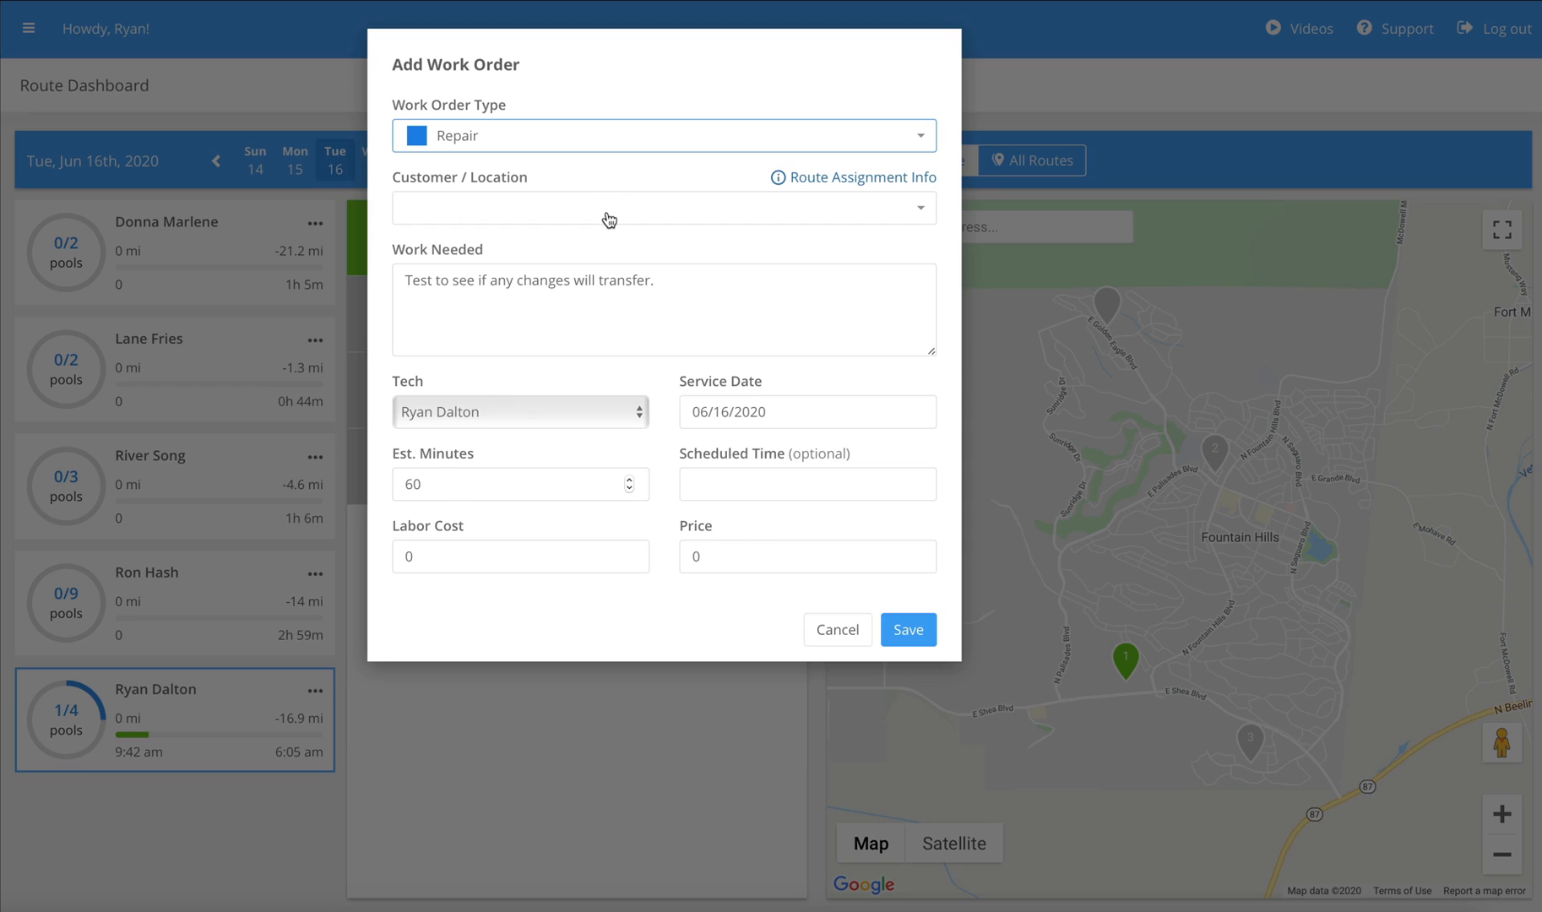
click(606, 219)
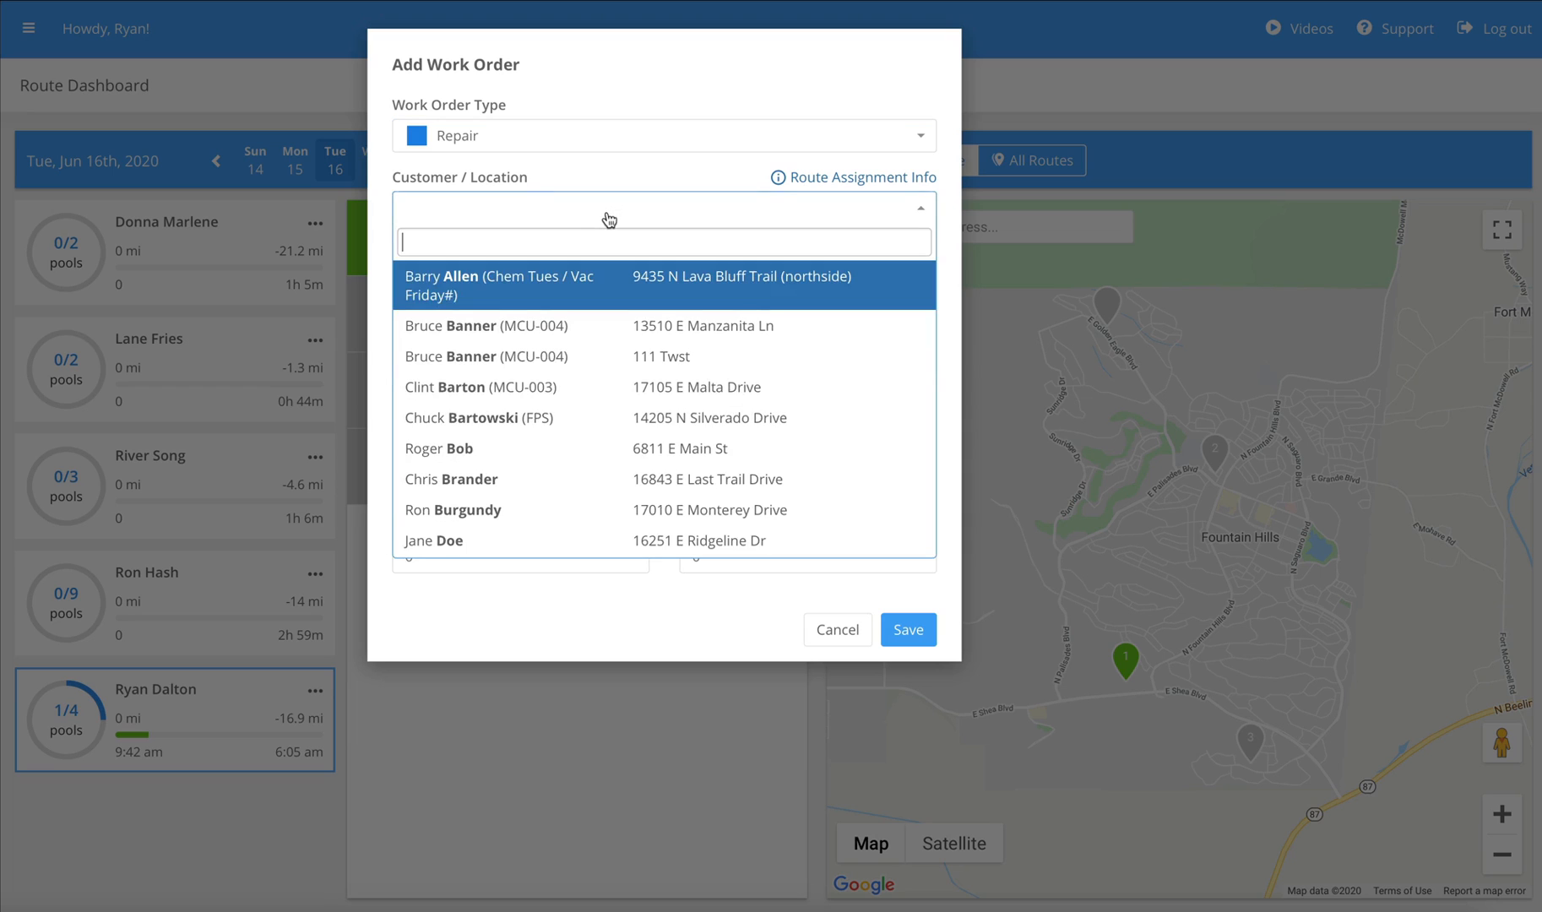
click(537, 505)
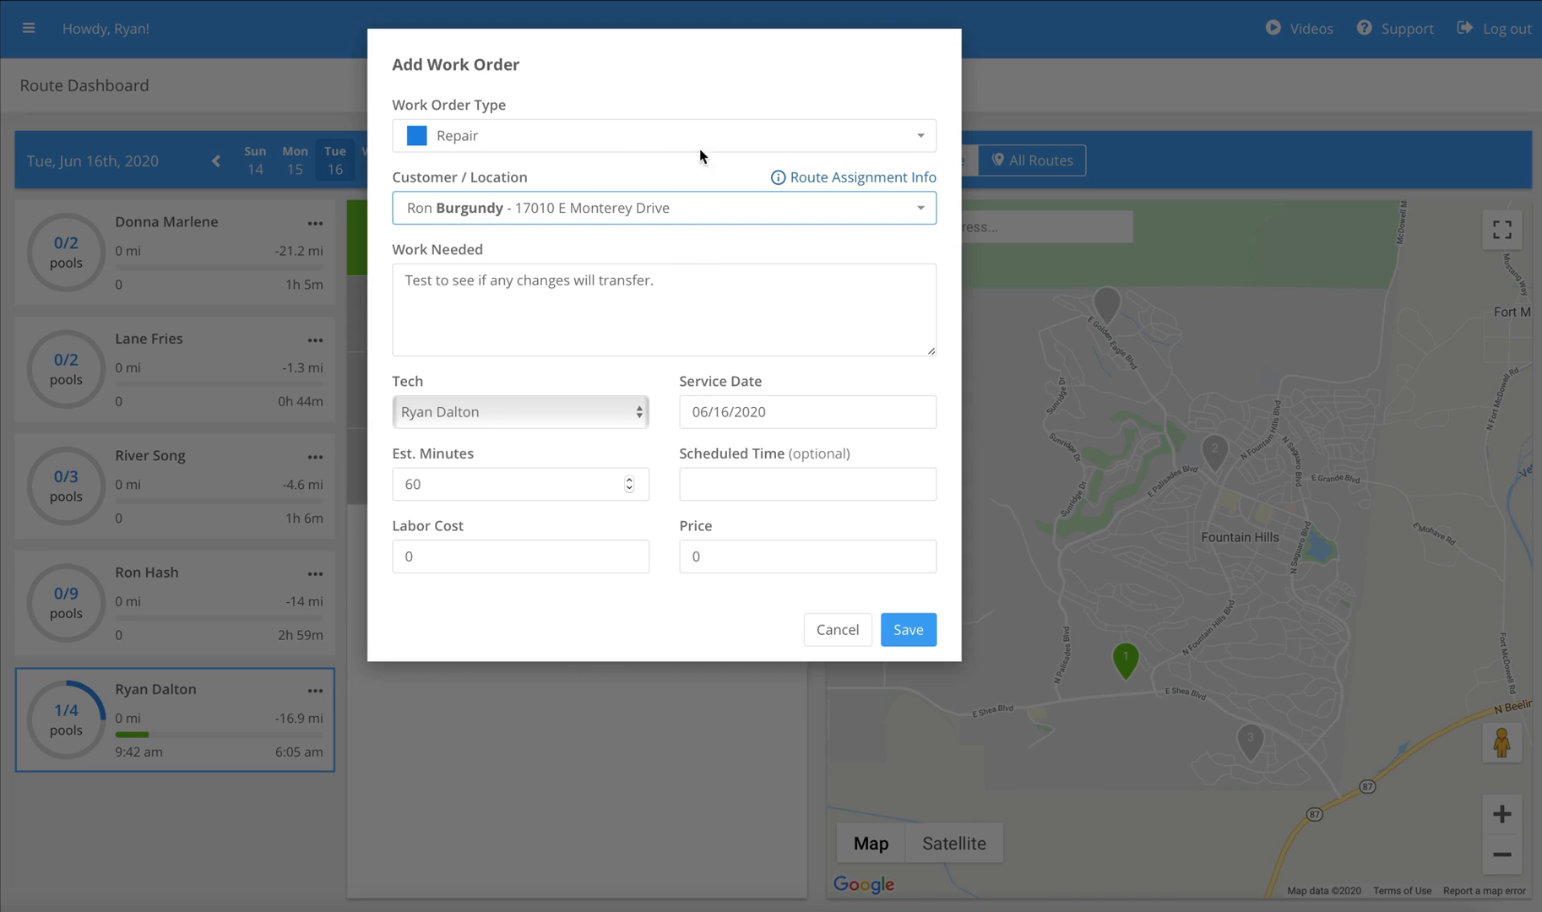
mouse_move(902, 178)
click(908, 629)
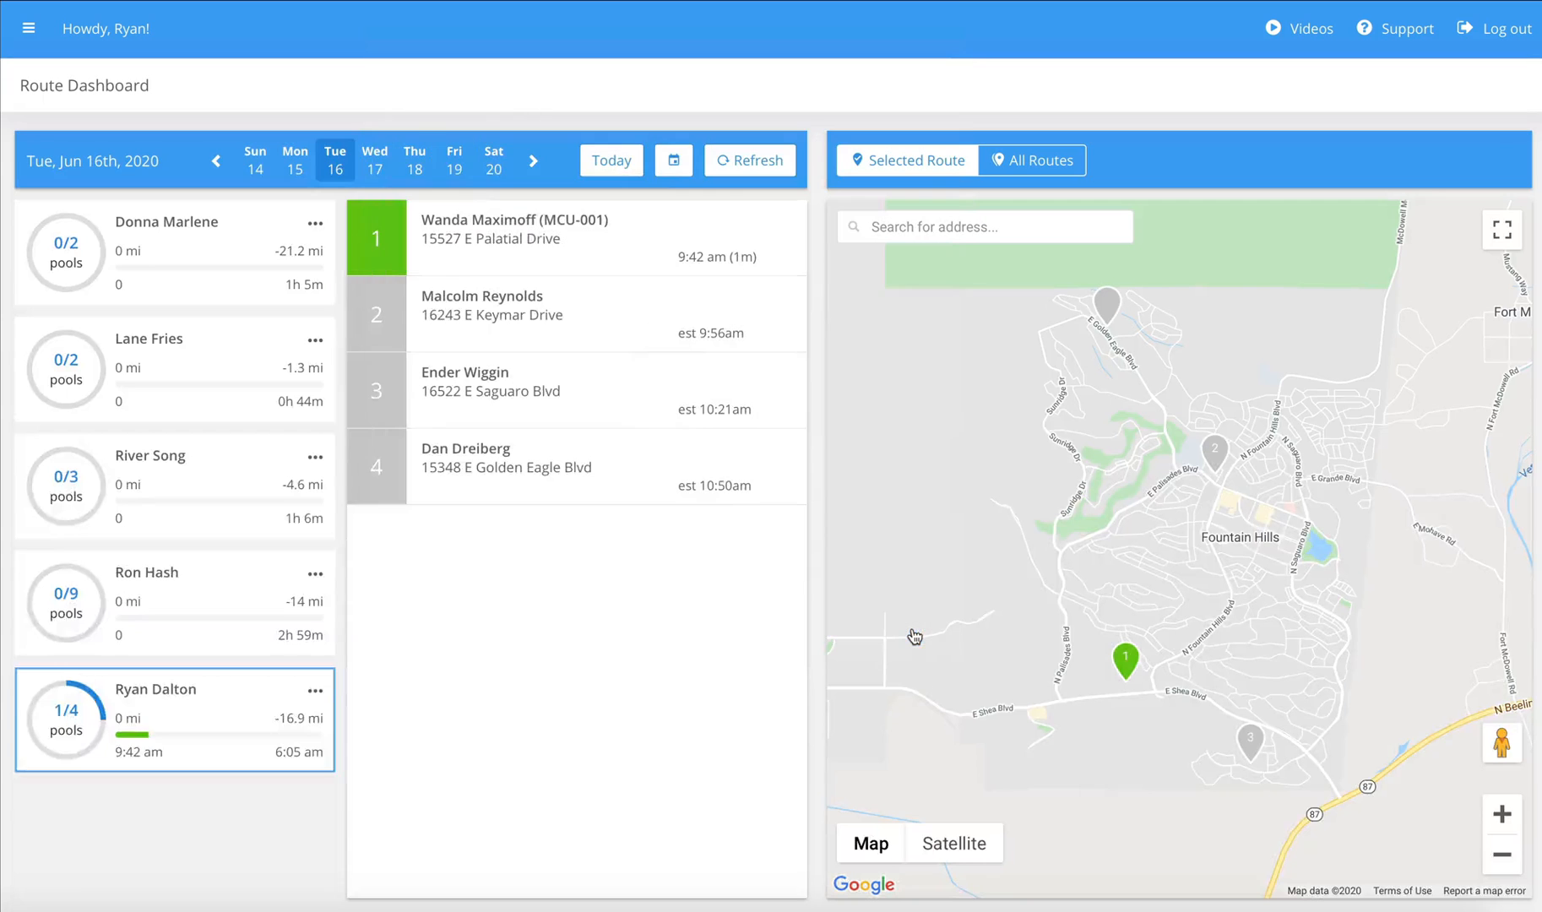
mouse_move(537, 533)
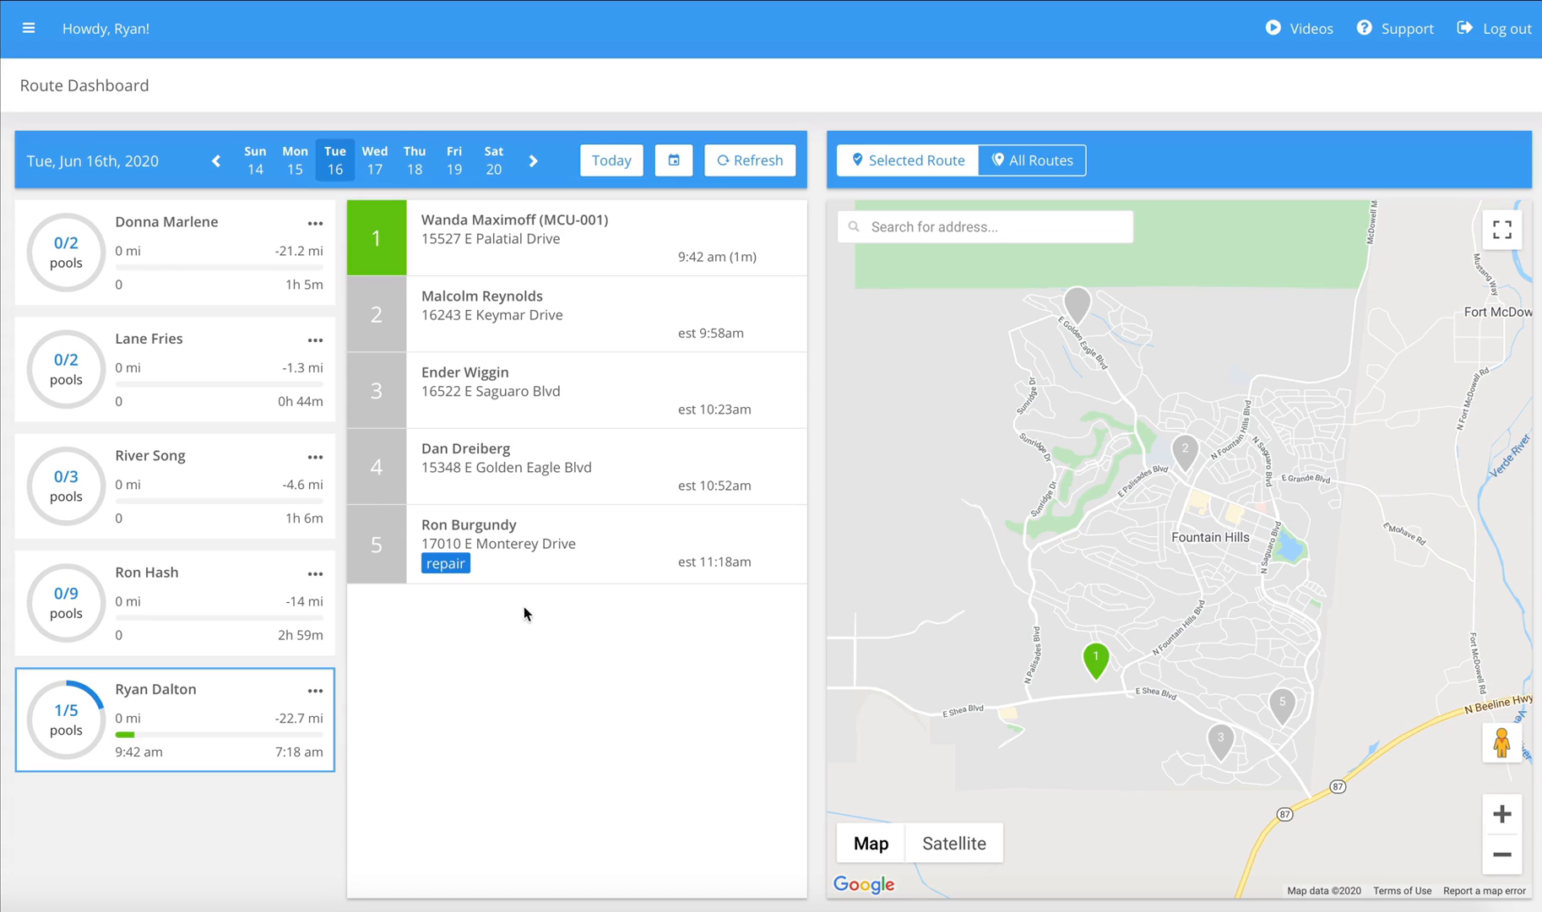
Optimize the last technician's Thu, Jun 18 route to start from the fourth stop's address and end at the eighth stop's address
click(415, 162)
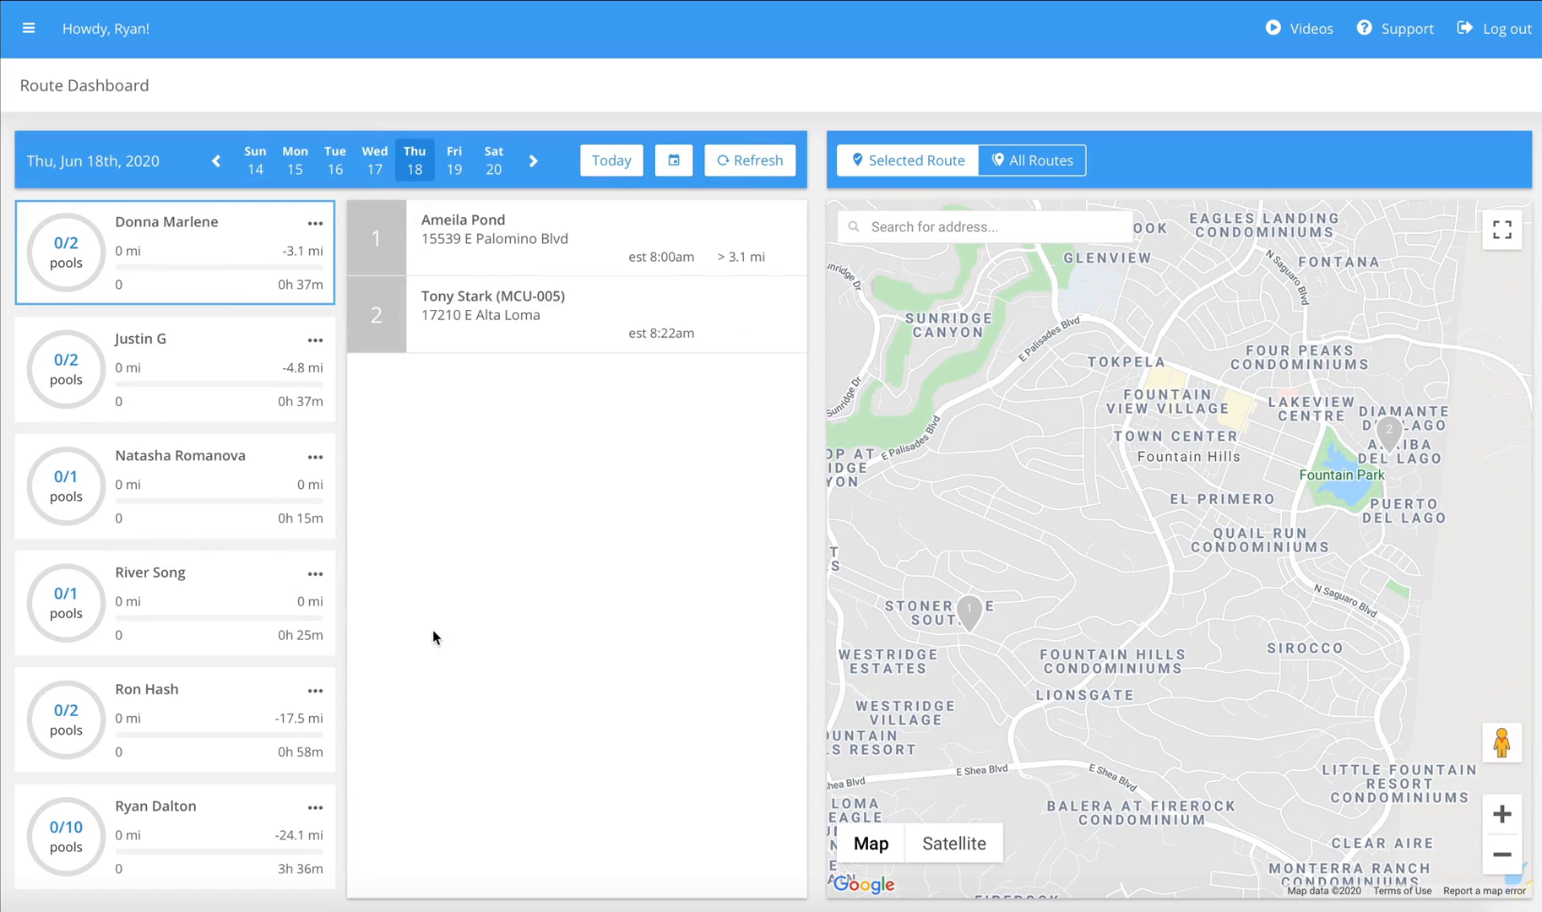
click(219, 841)
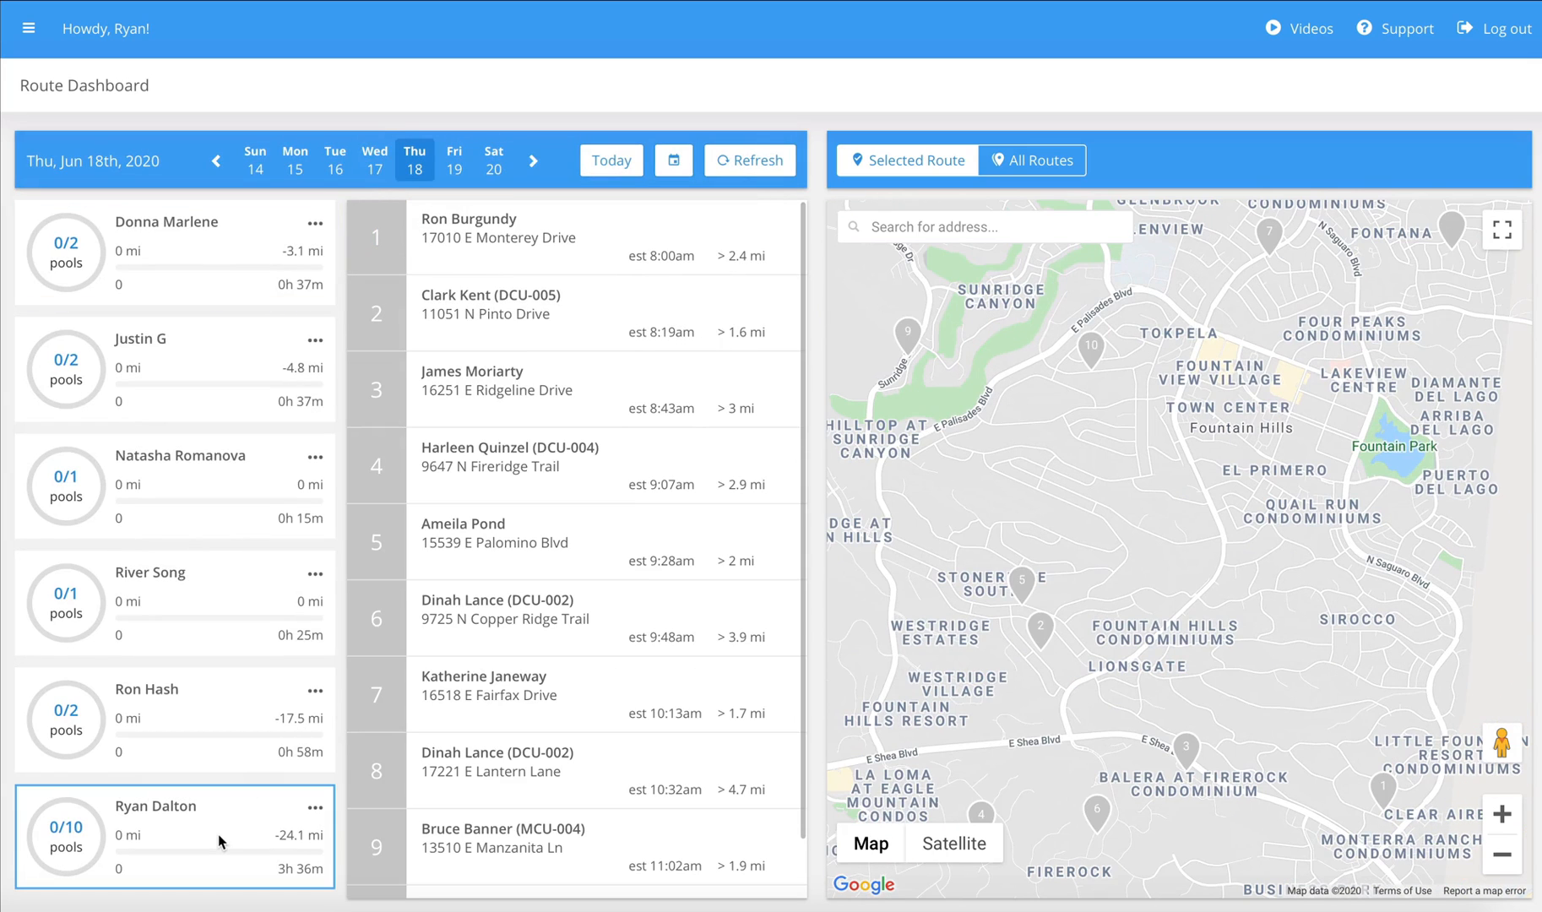
click(315, 809)
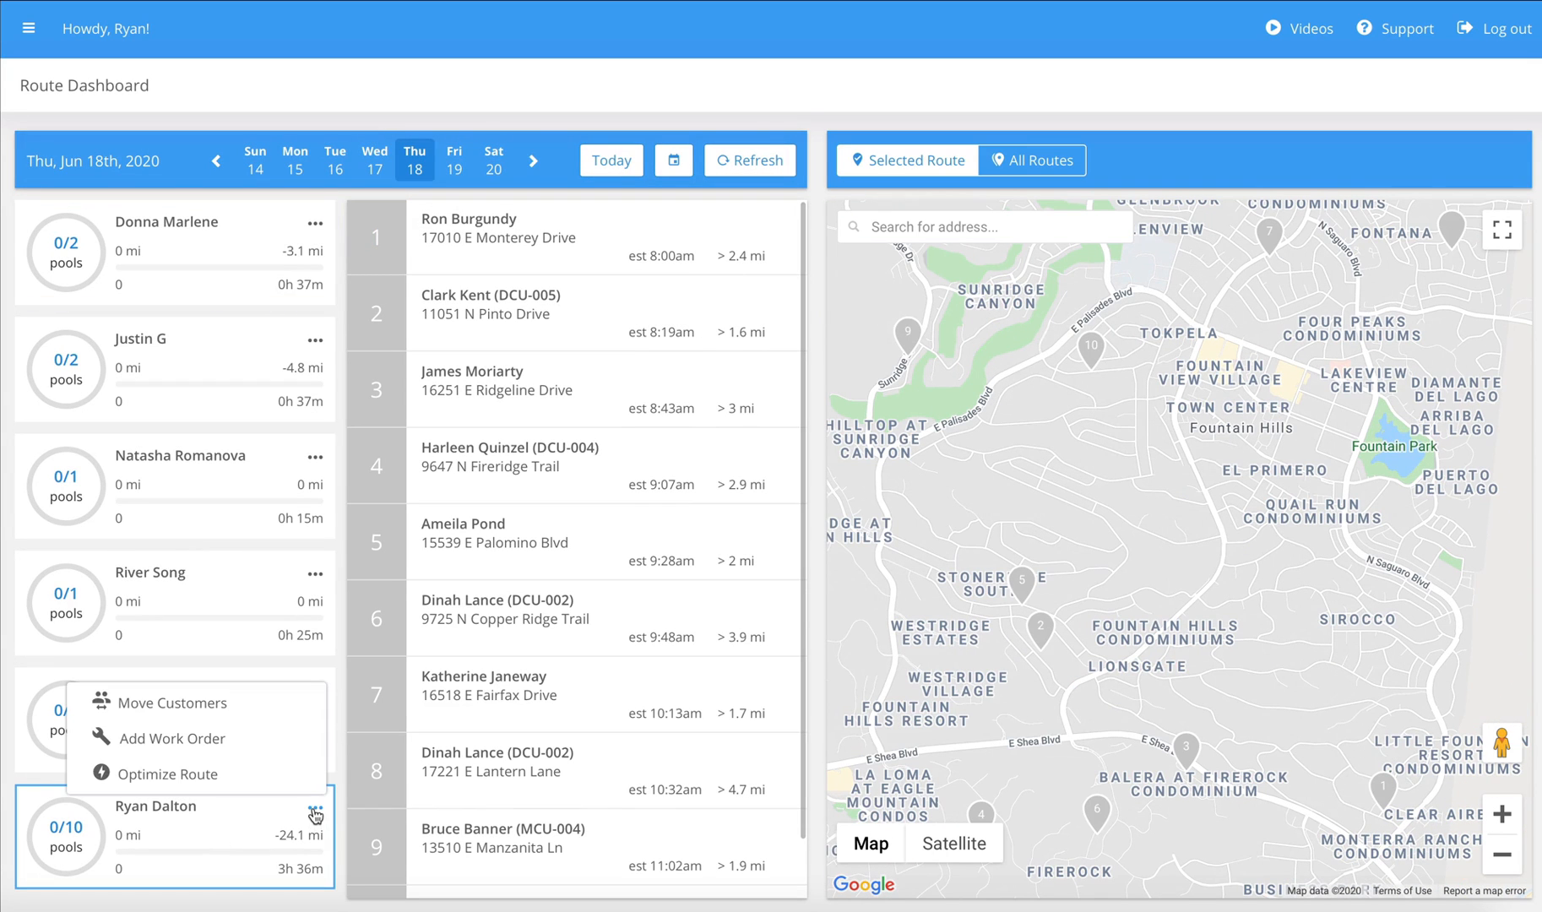
click(196, 775)
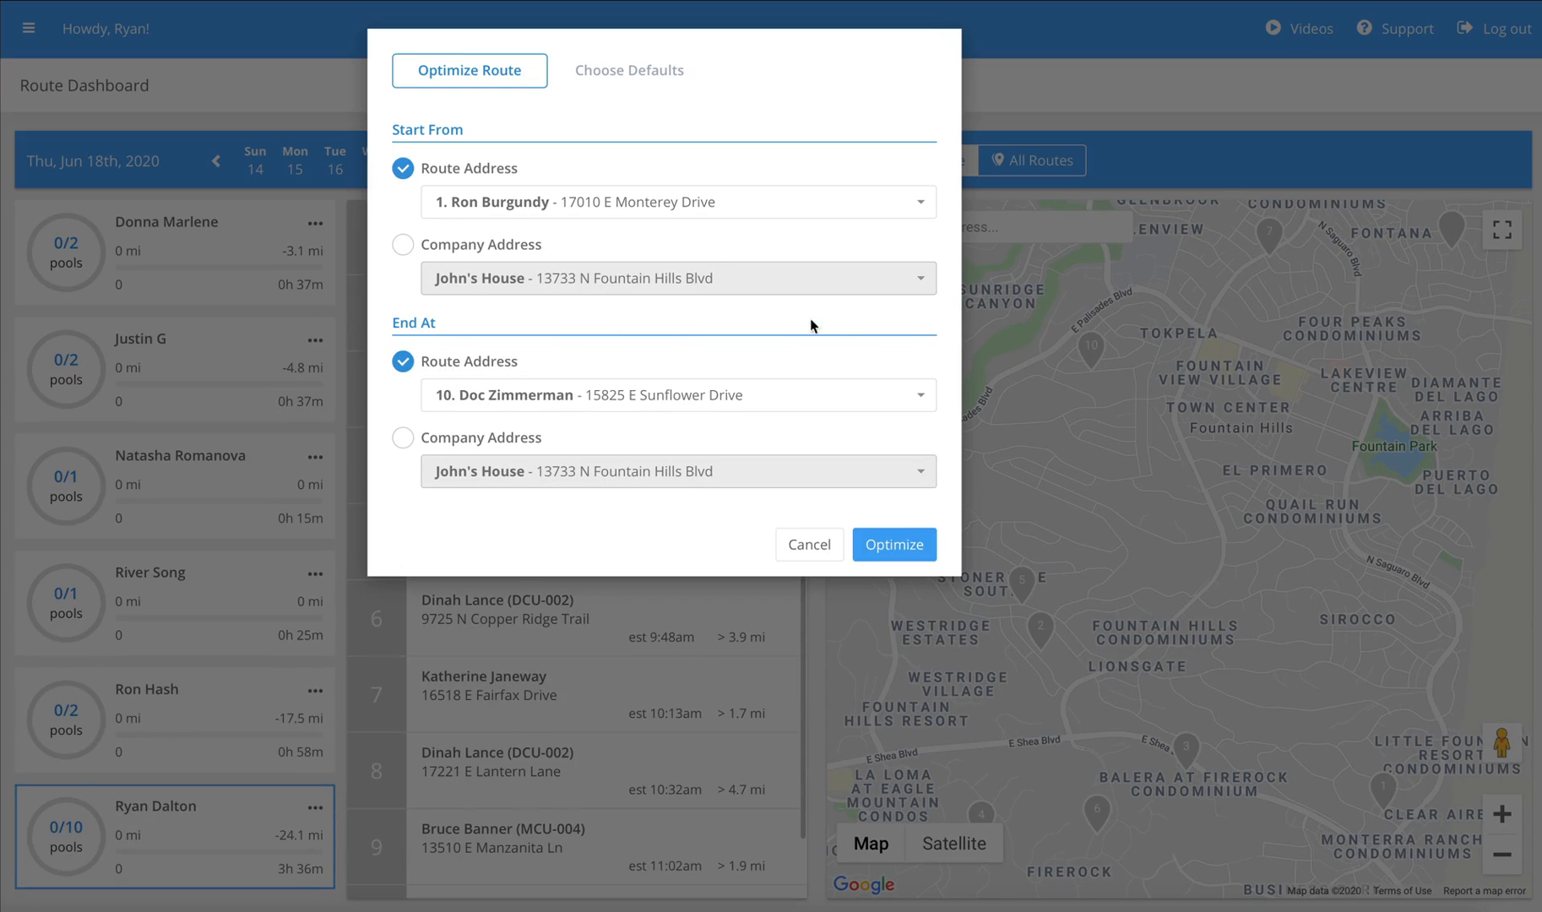
click(632, 215)
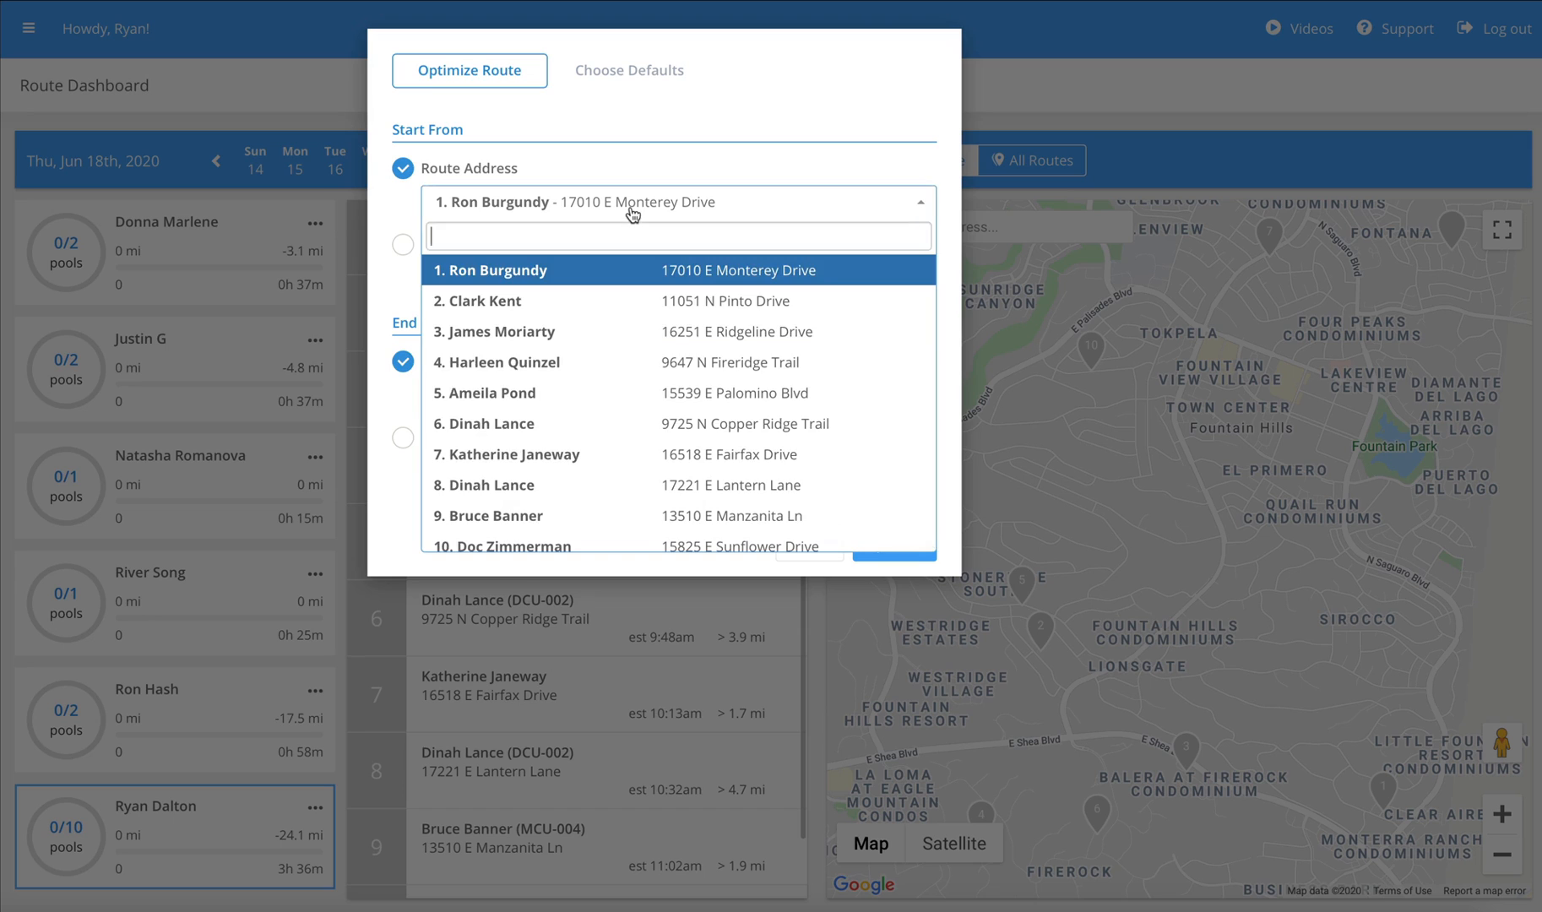
click(544, 362)
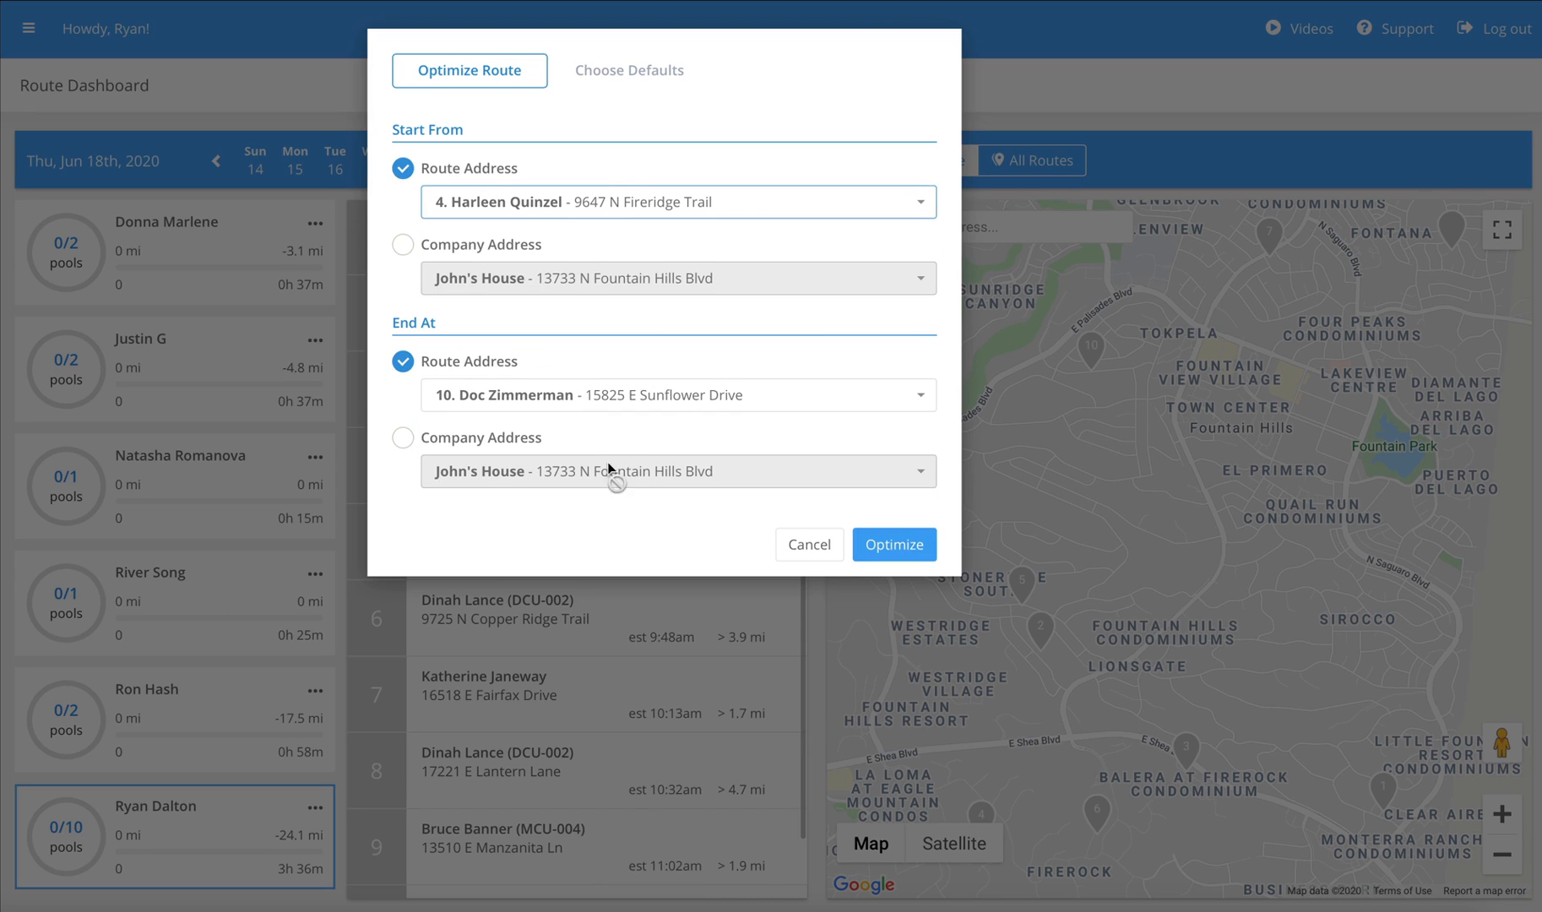
click(582, 404)
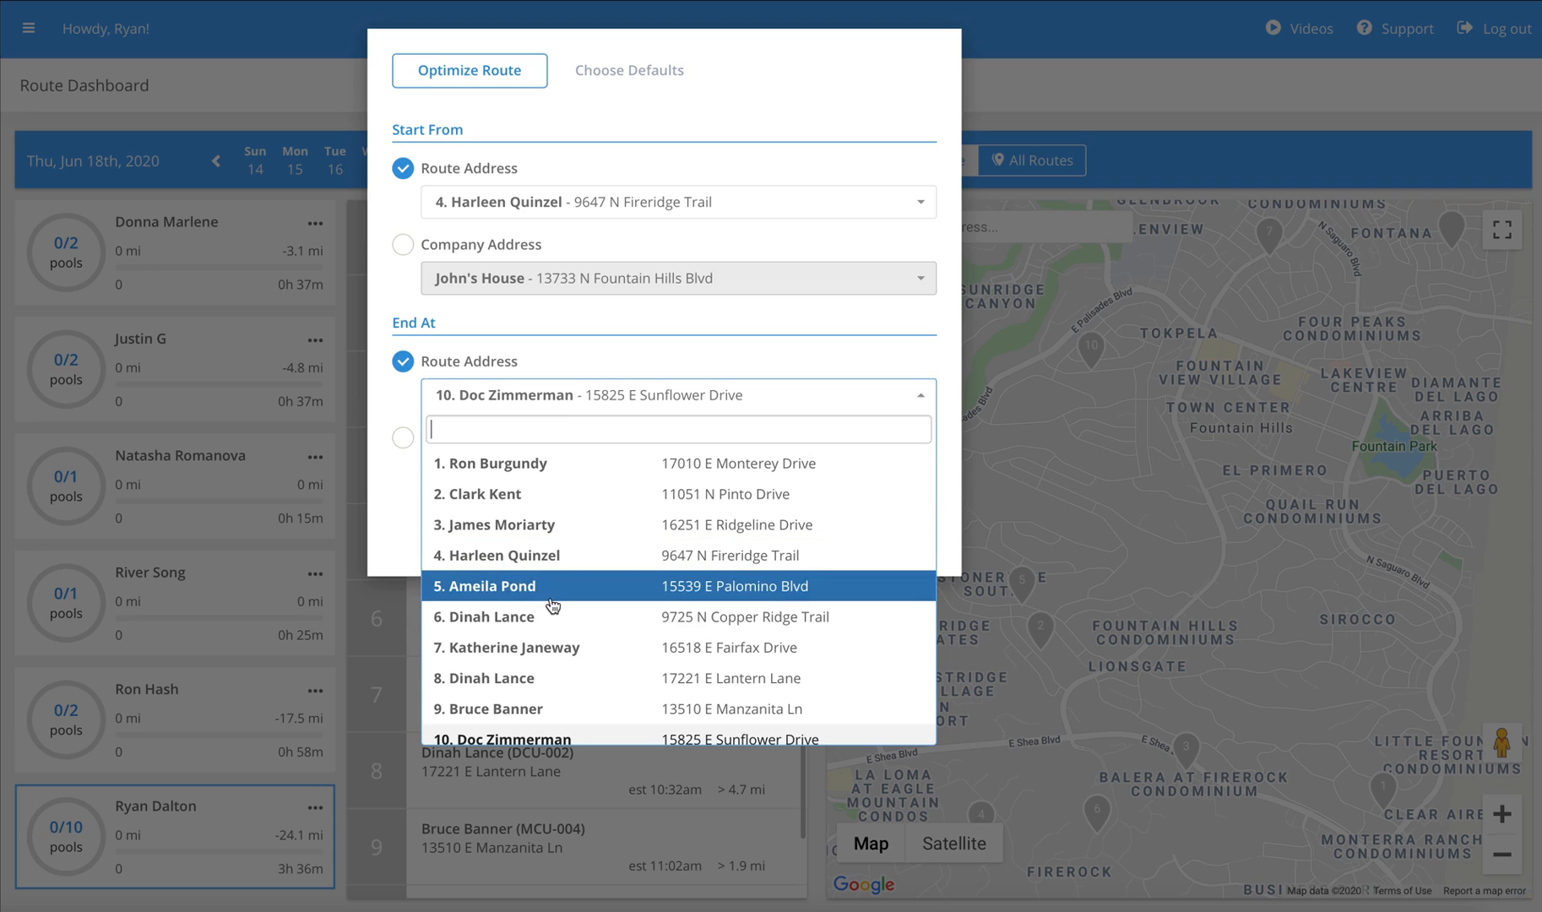
click(530, 678)
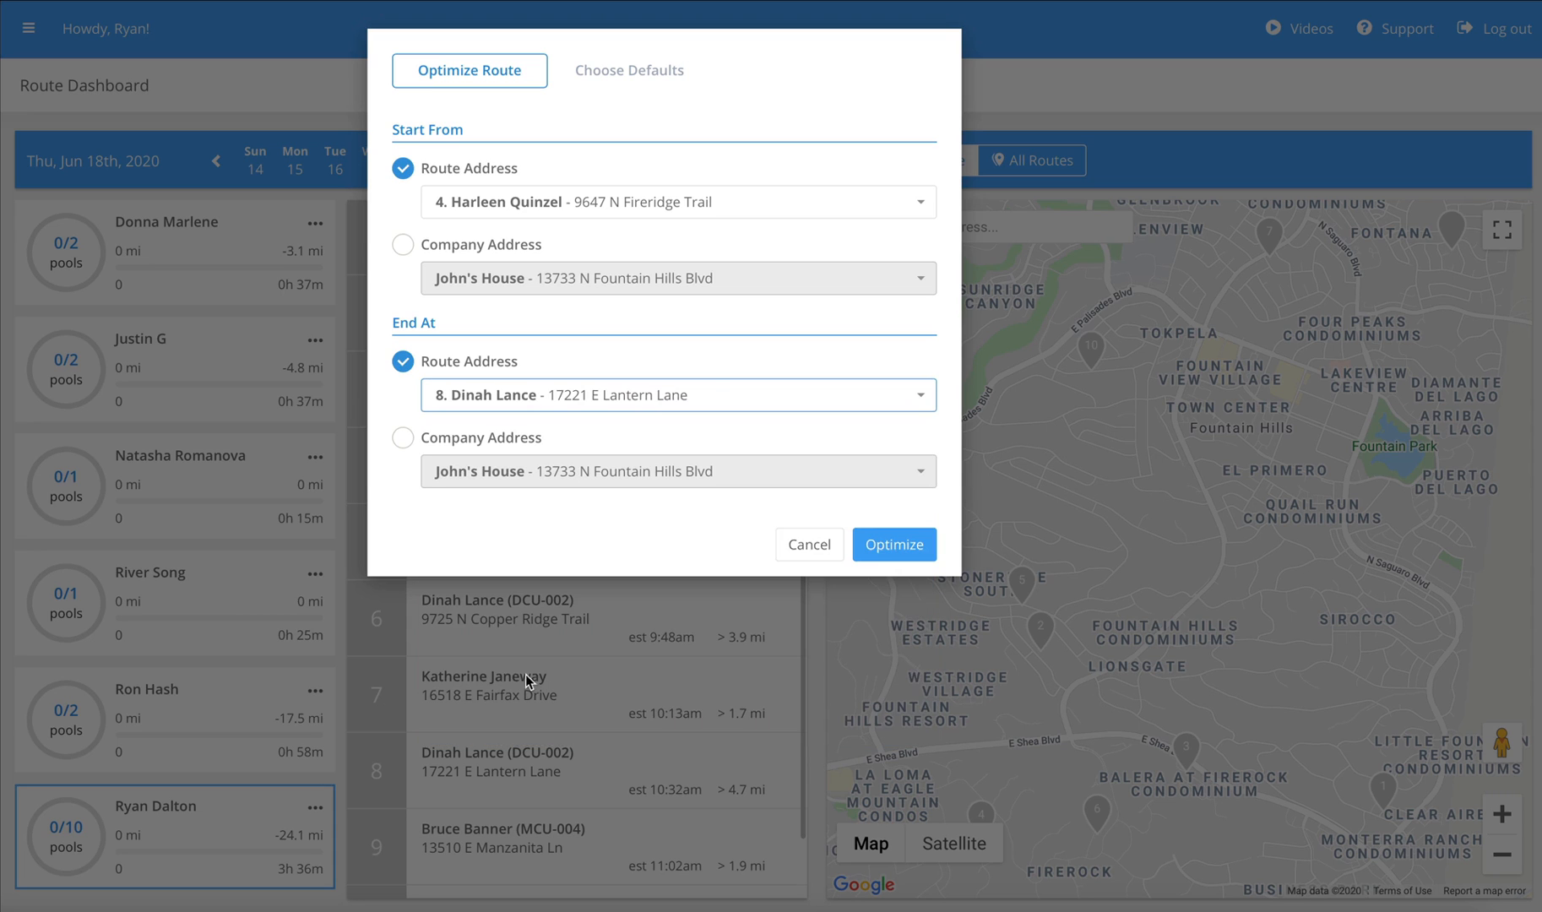
click(885, 543)
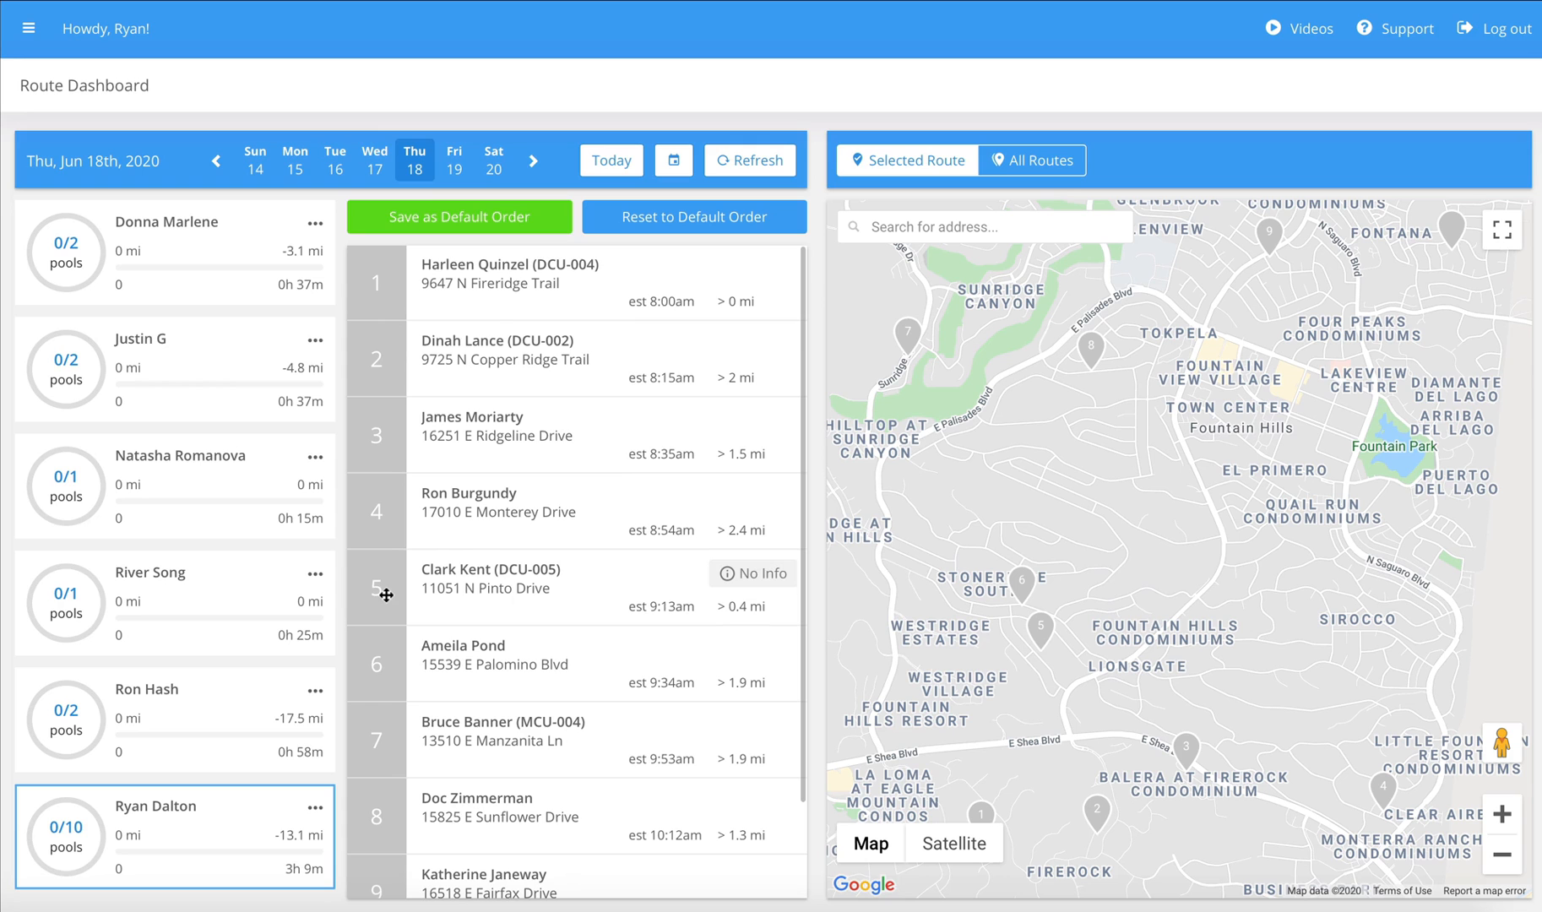
Reorder the optimized route by moving stop 5 to third, stop 1 to fifth and stop 9 to sixth, and save it as the default order
drag(386, 595, 402, 397)
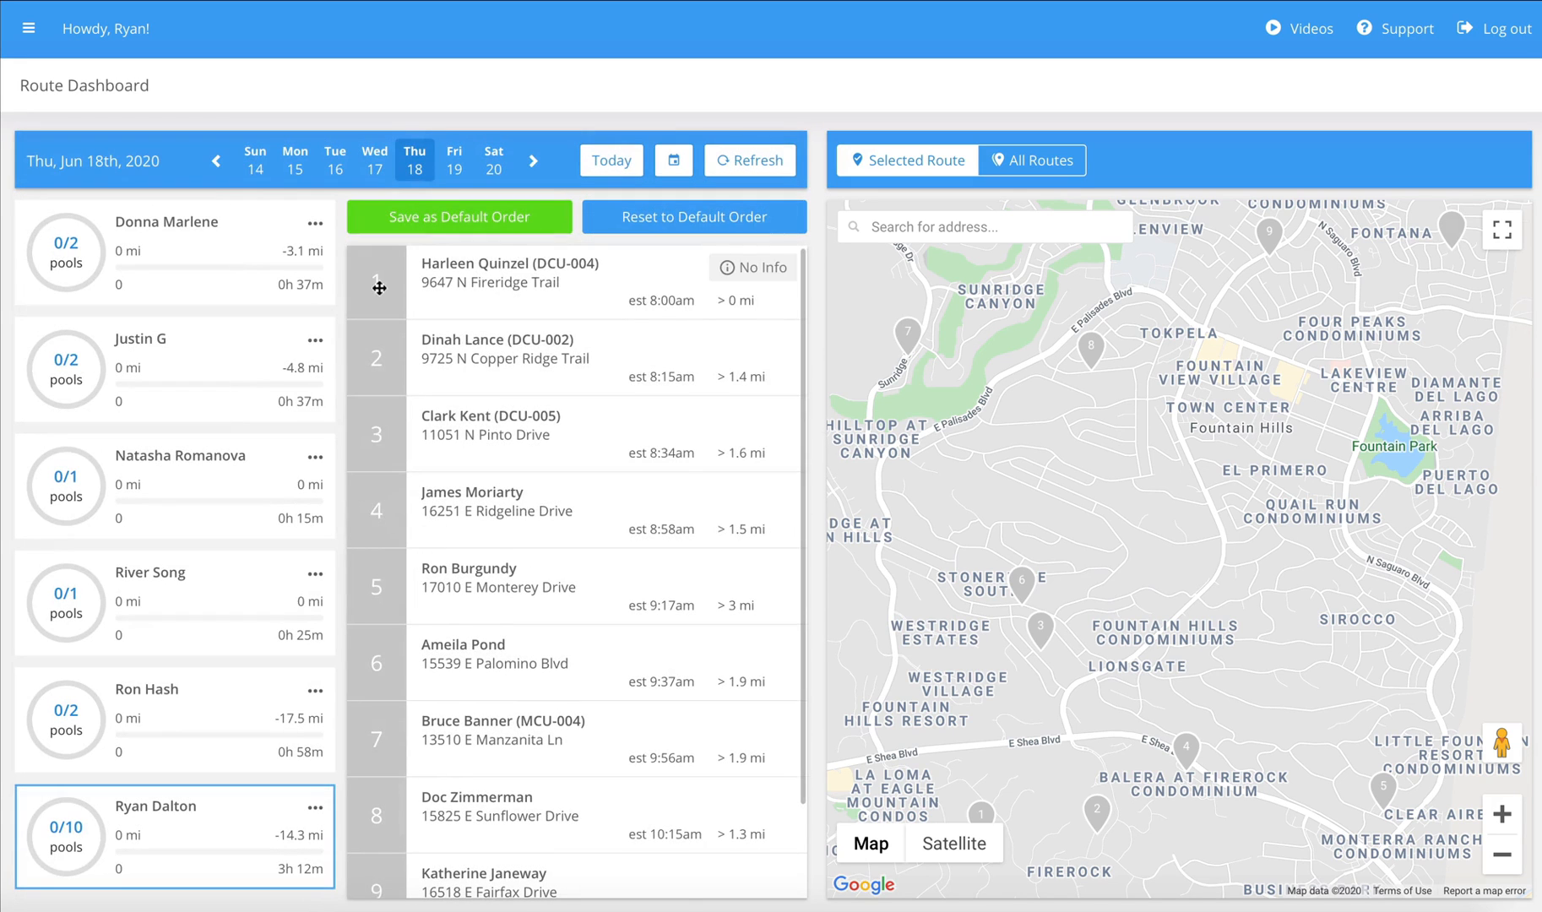
drag(379, 288, 396, 602)
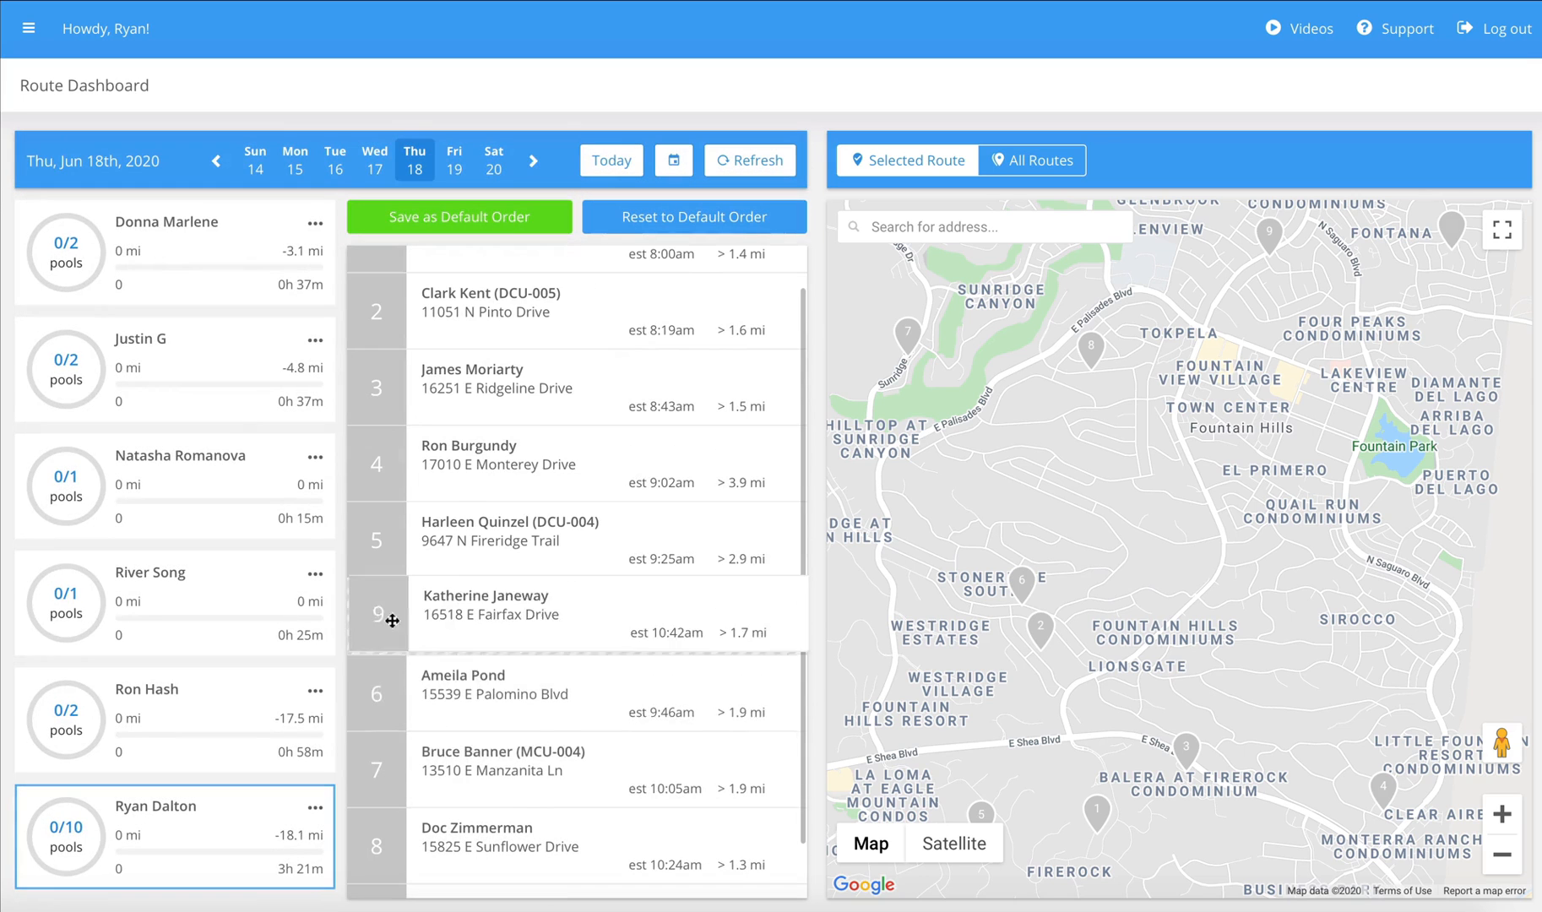
mouse_move(390, 609)
mouse_down()
mouse_move(387, 687)
mouse_move(385, 602)
mouse_move(404, 619)
mouse_up()
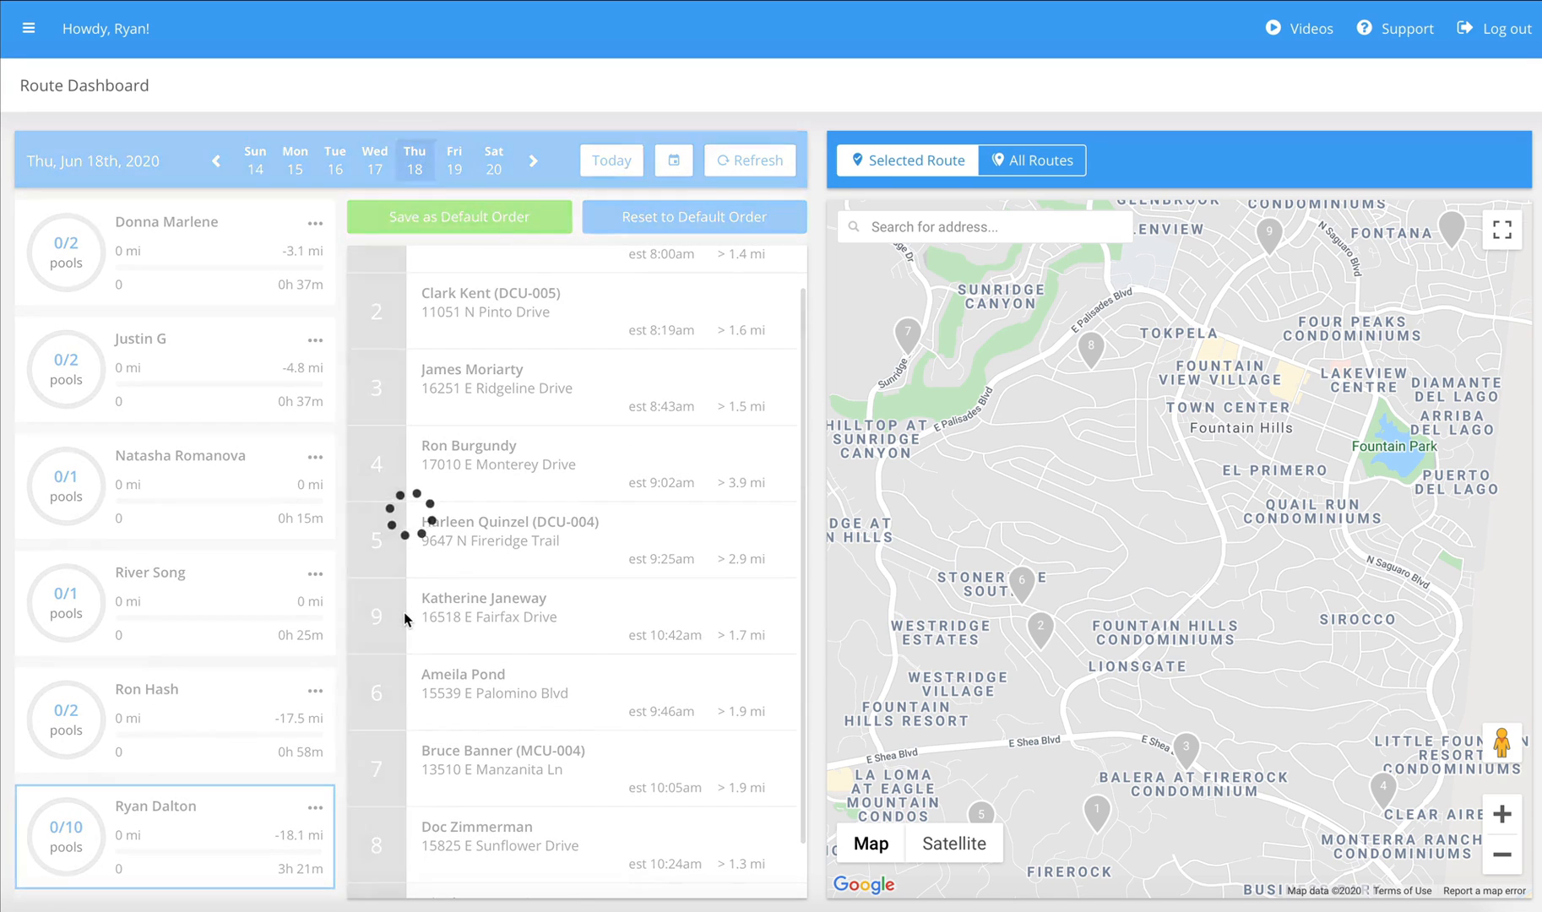
click(459, 221)
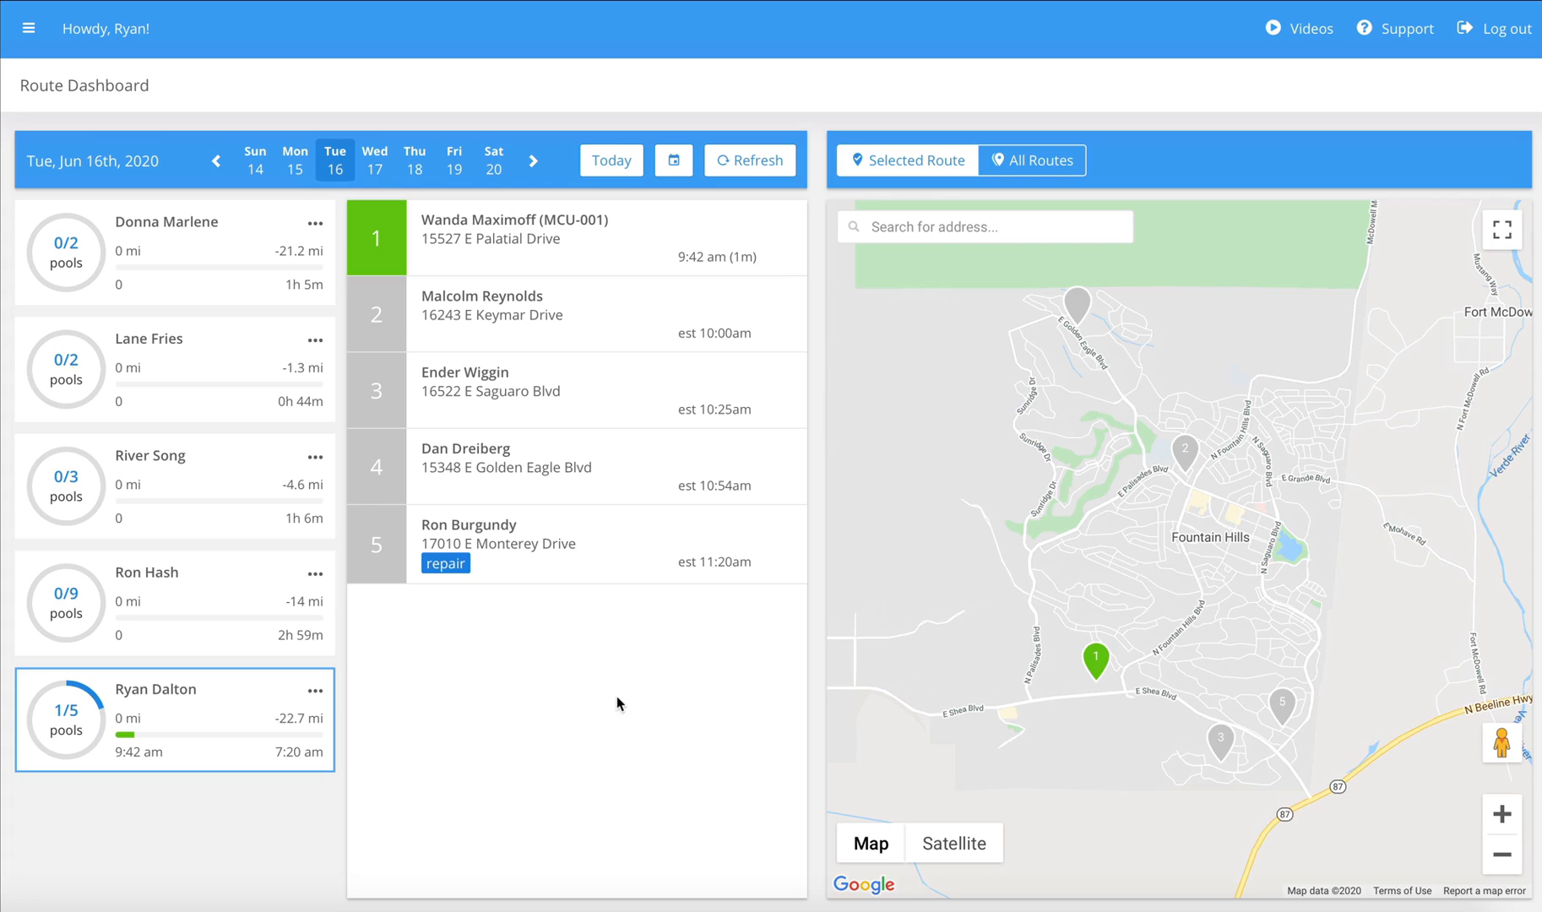
Look through each of the other technicians' Jun 16 routes from the fourth up to the first, and return to the last technician's route
click(213, 625)
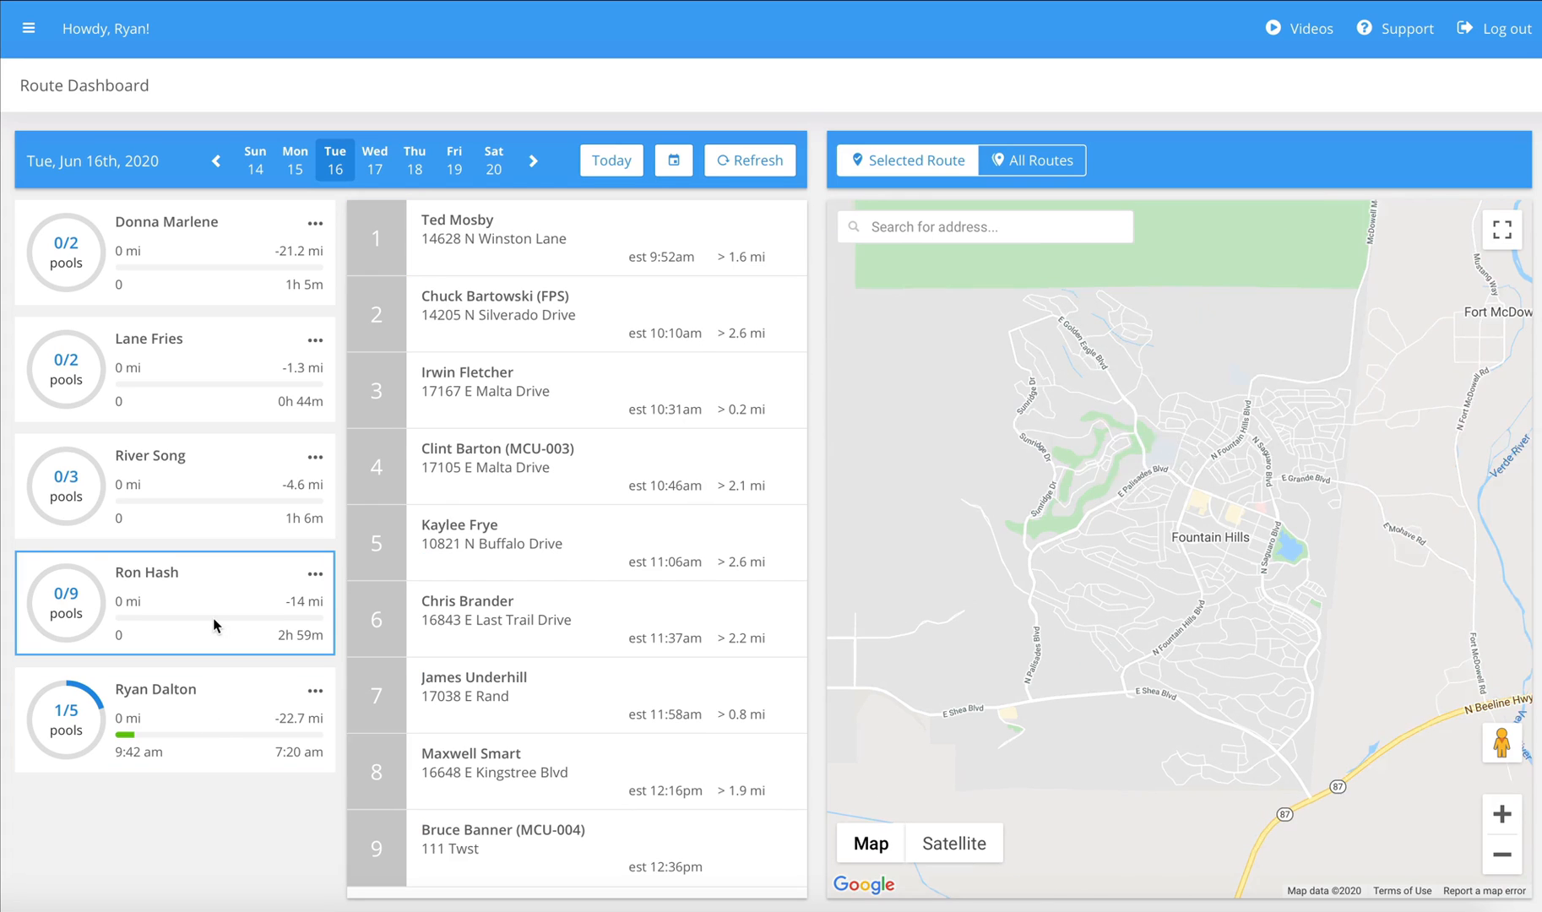
click(214, 482)
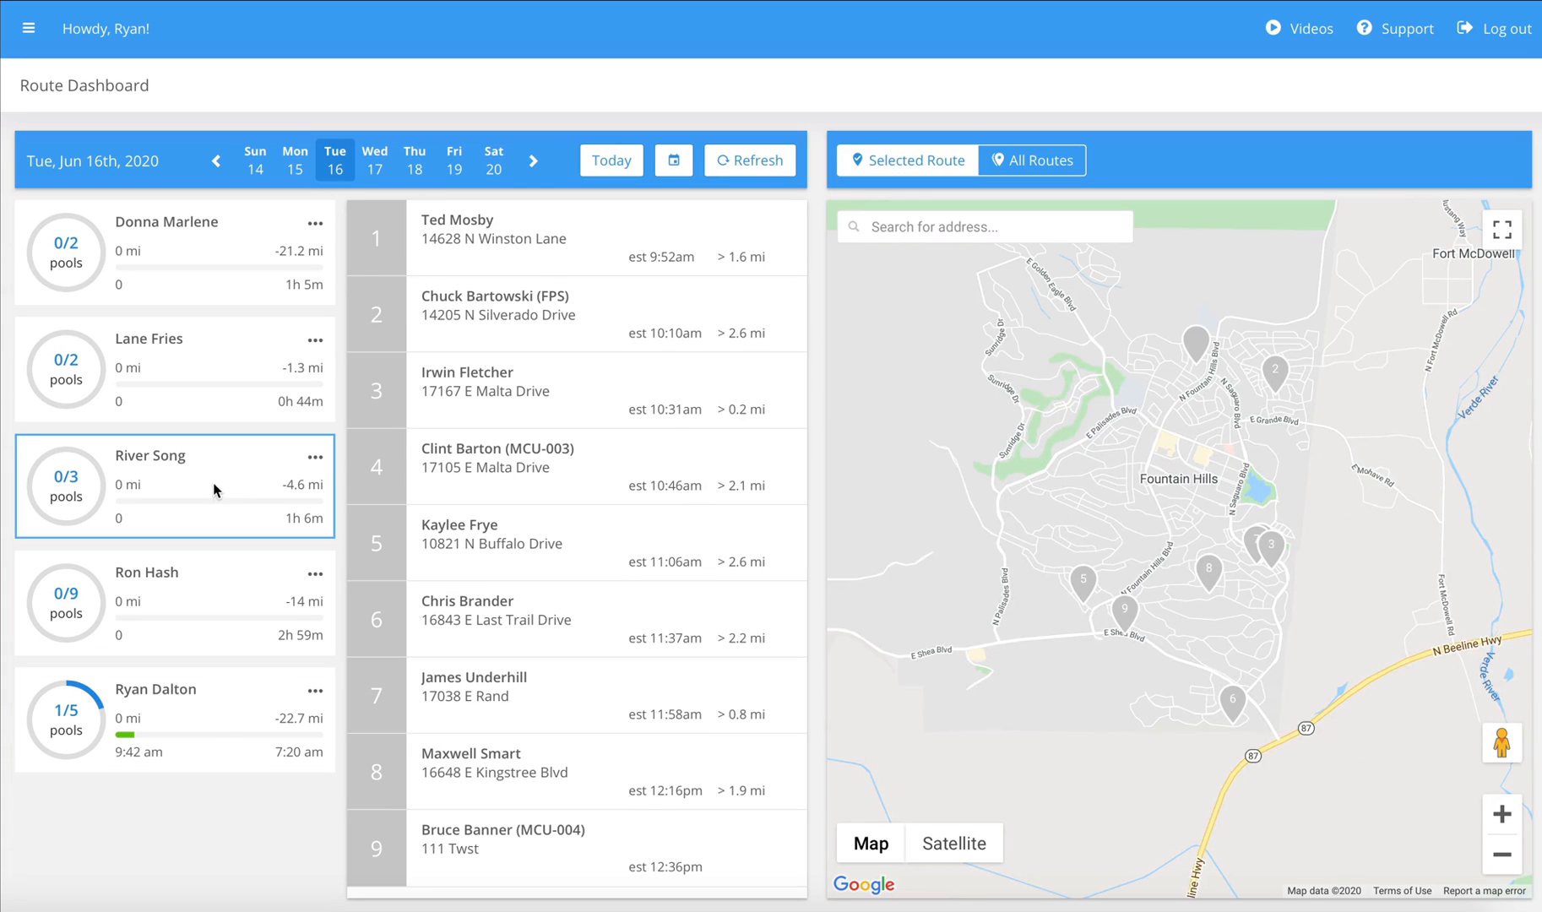
click(207, 386)
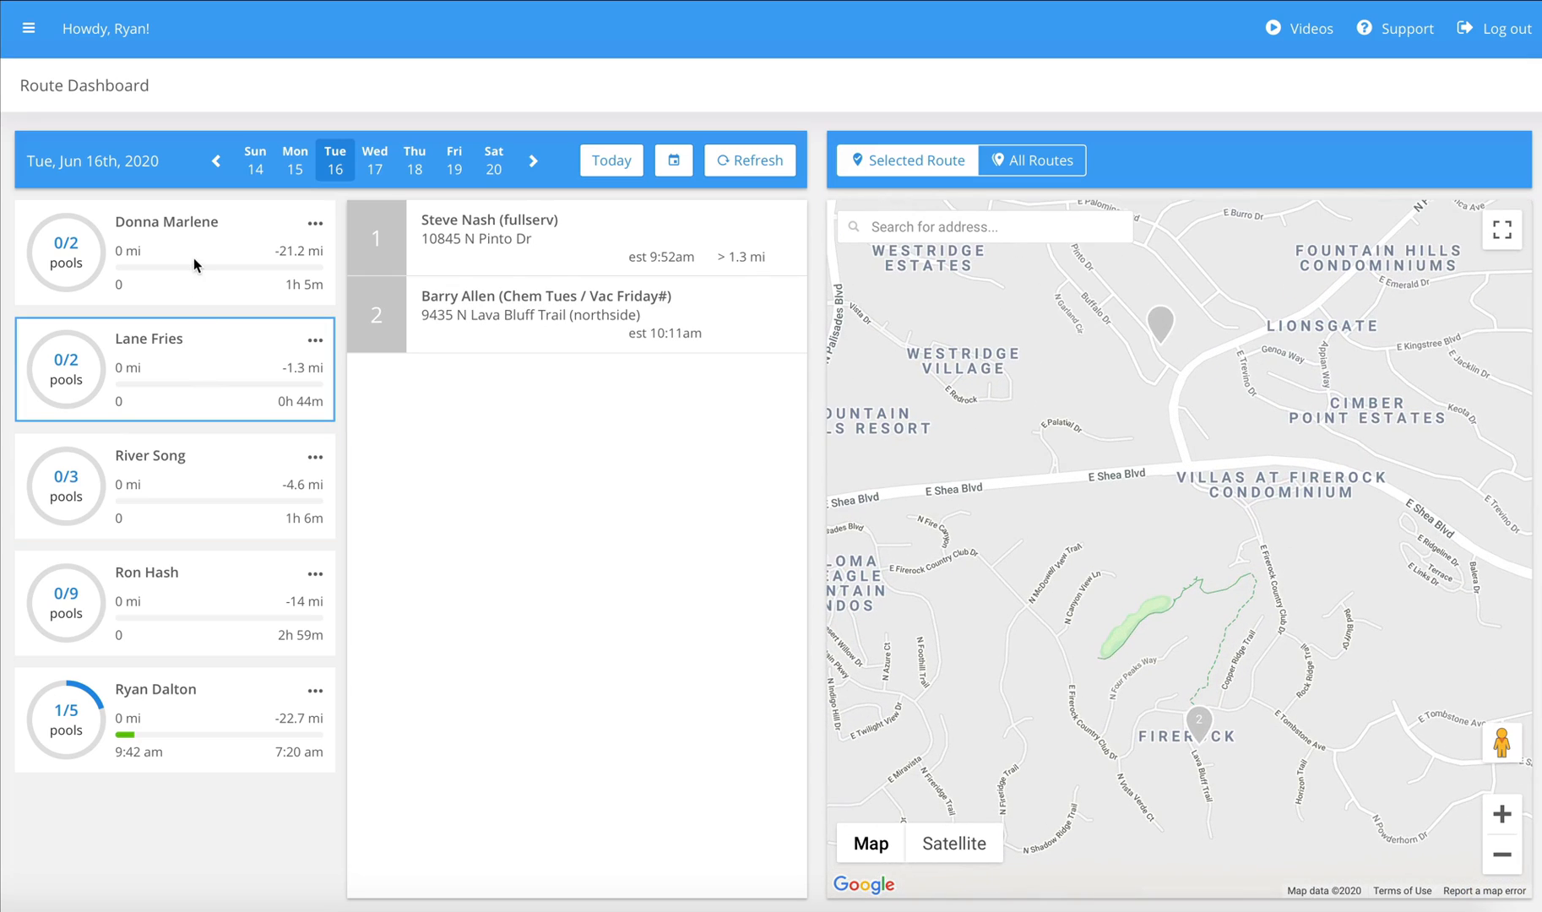
click(194, 257)
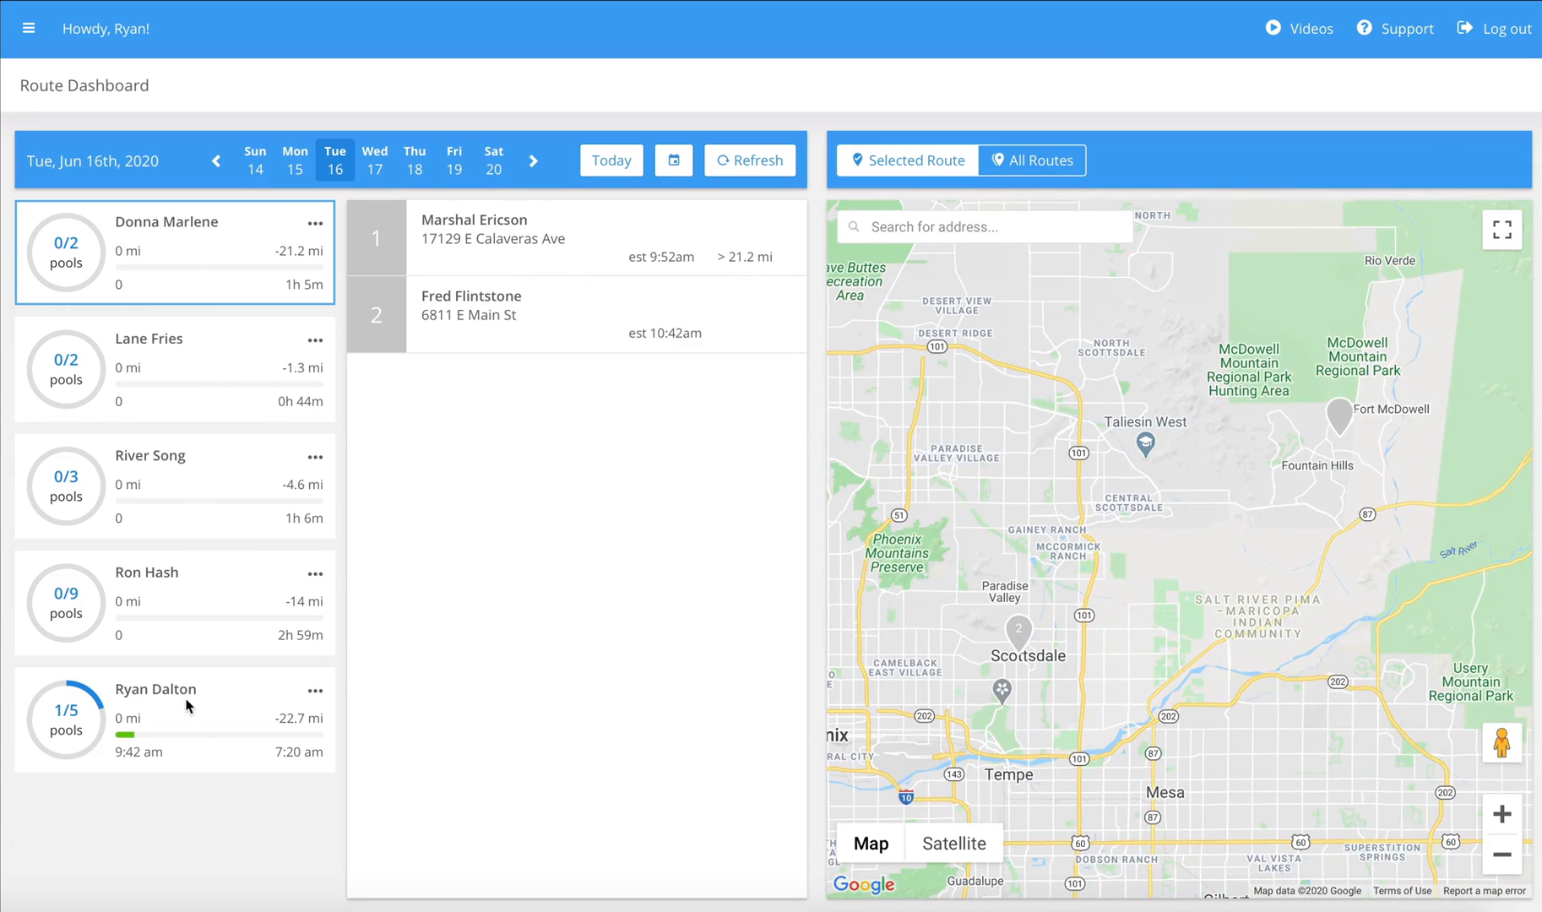
click(188, 715)
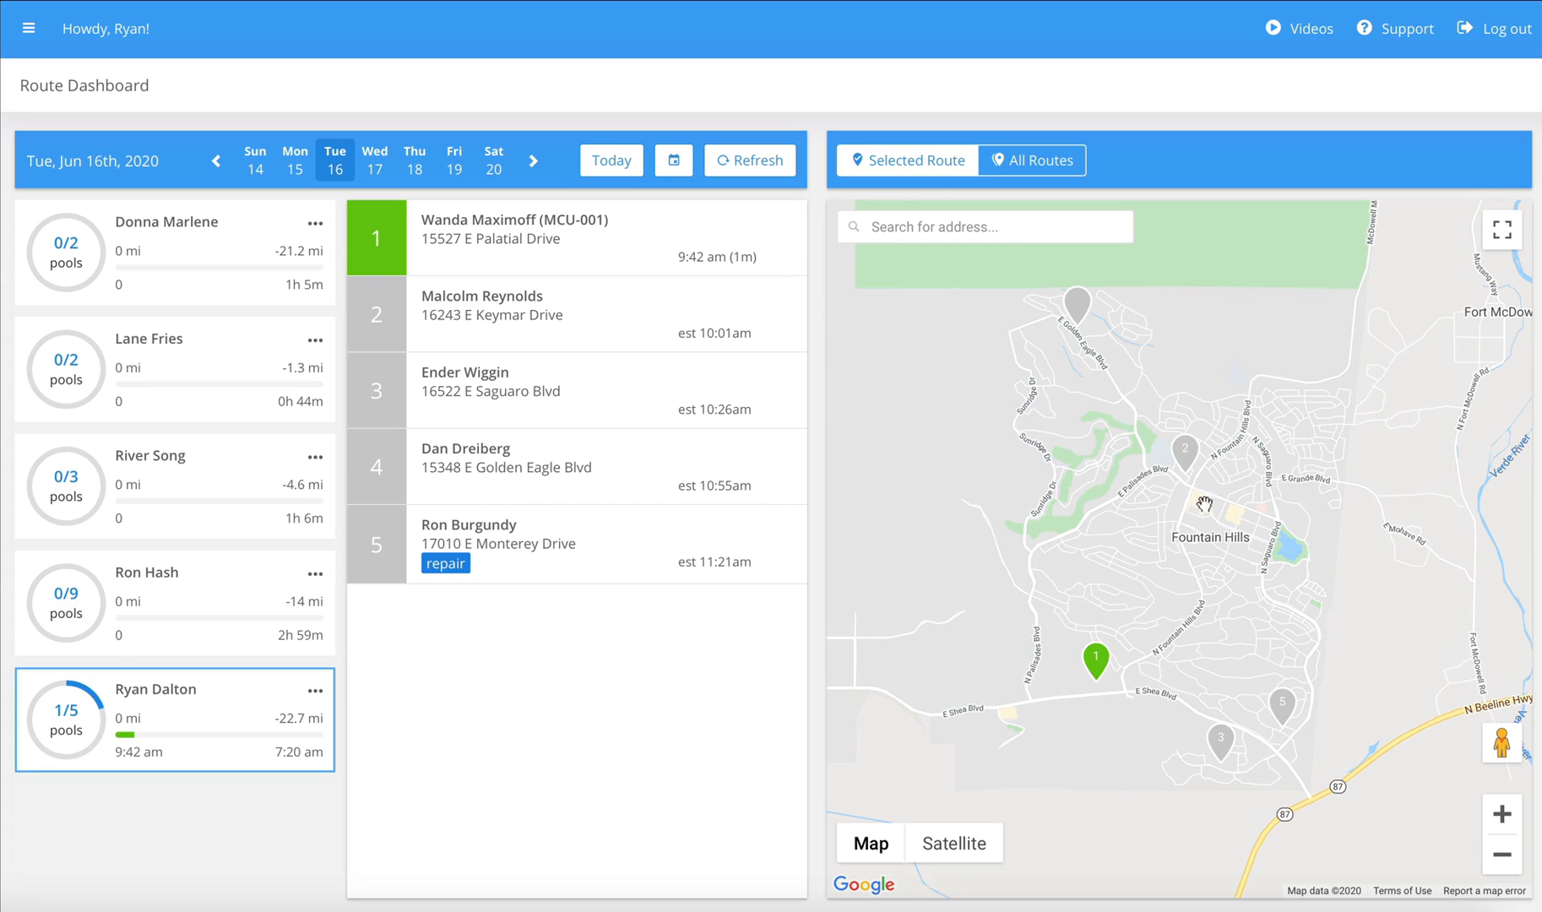
Pan the map away from the stops and recenter it on the last technician's route
drag(1206, 441, 1065, 663)
drag(1316, 516, 1030, 726)
drag(1260, 537, 1197, 605)
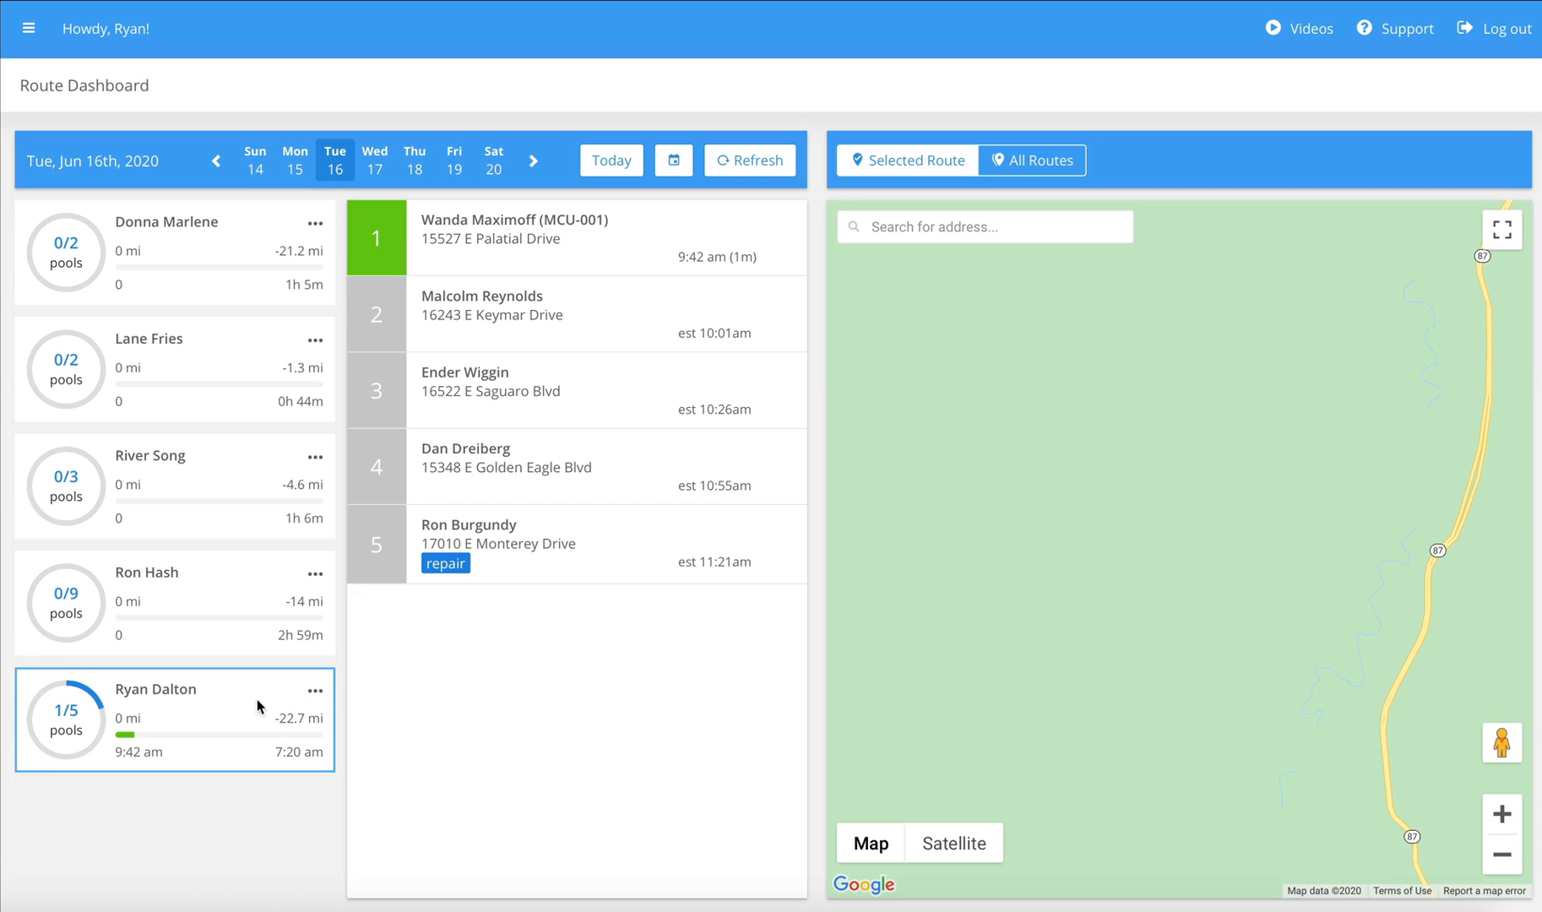
click(193, 717)
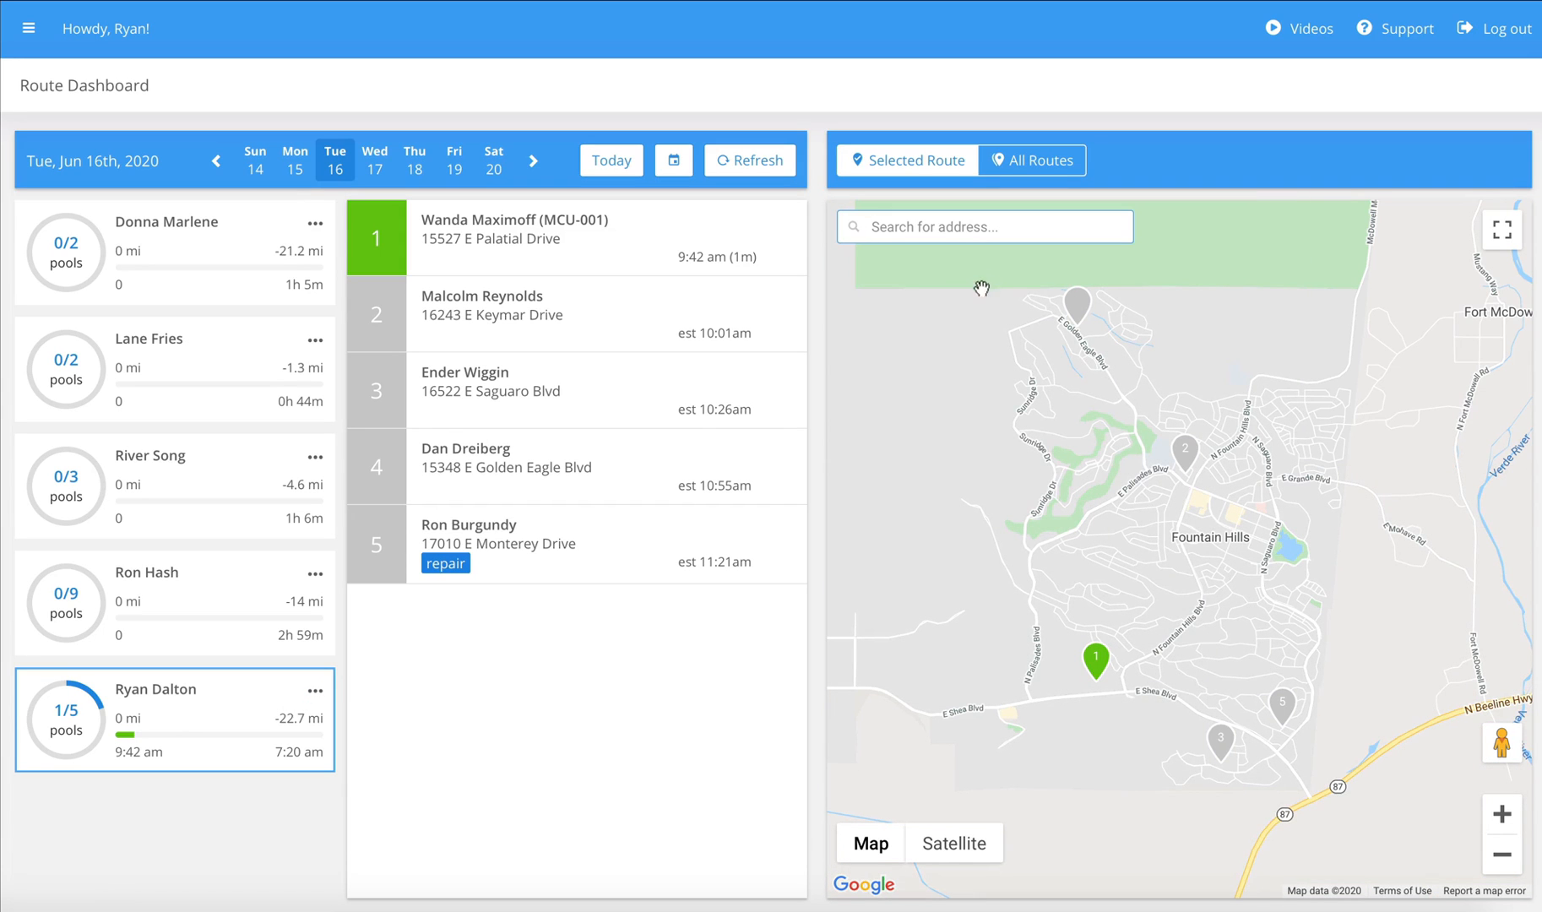
Show the route's second stop in a map pop-up and close it
mouse_move(697, 334)
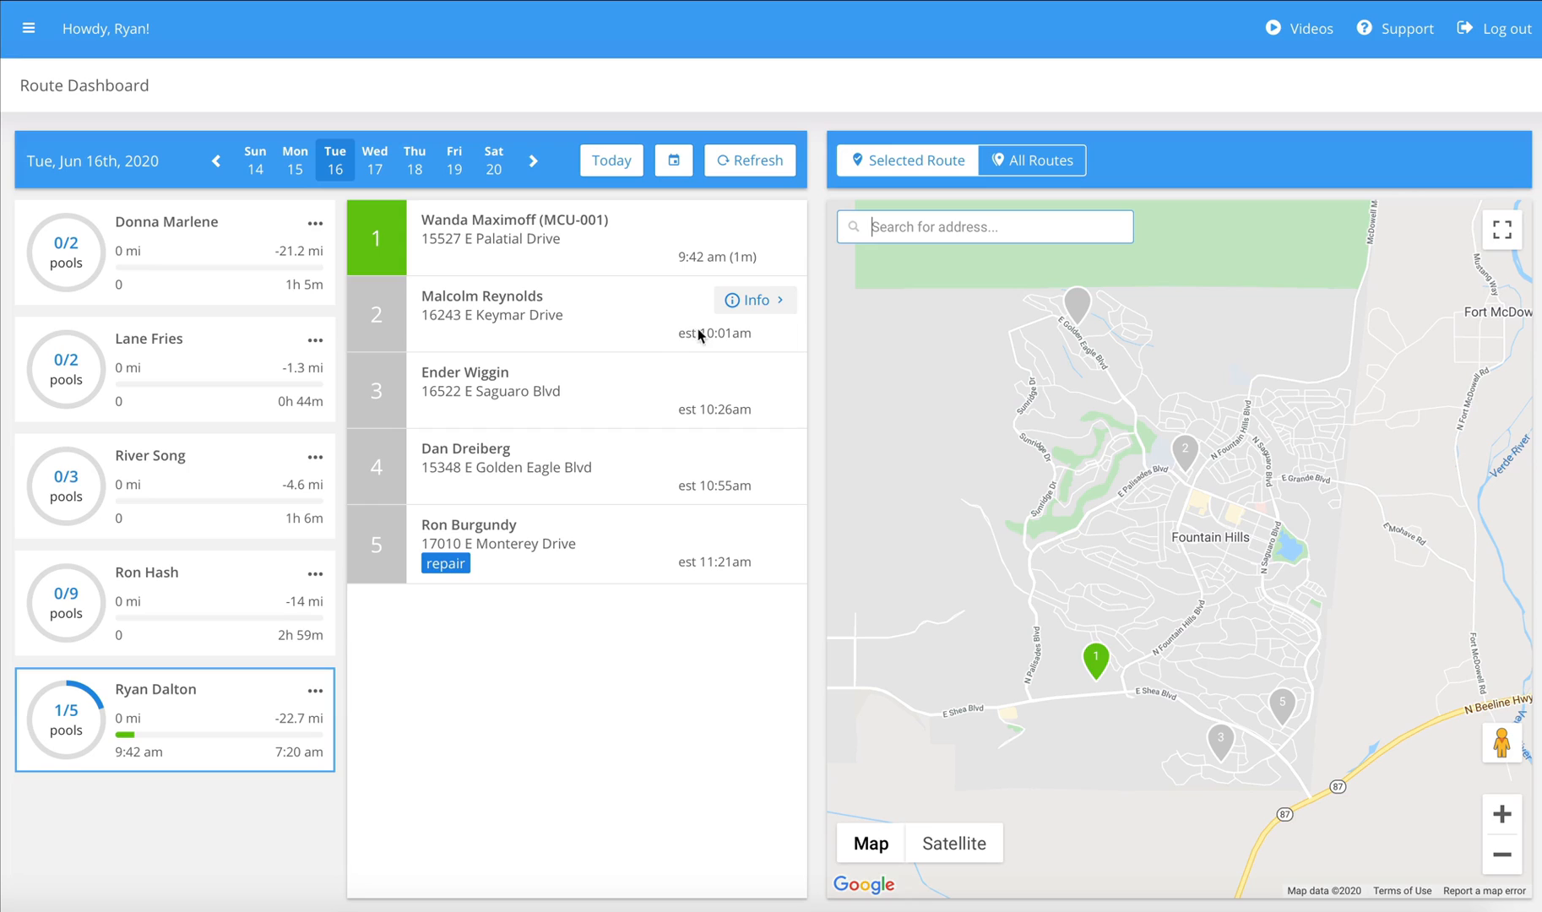
click(566, 312)
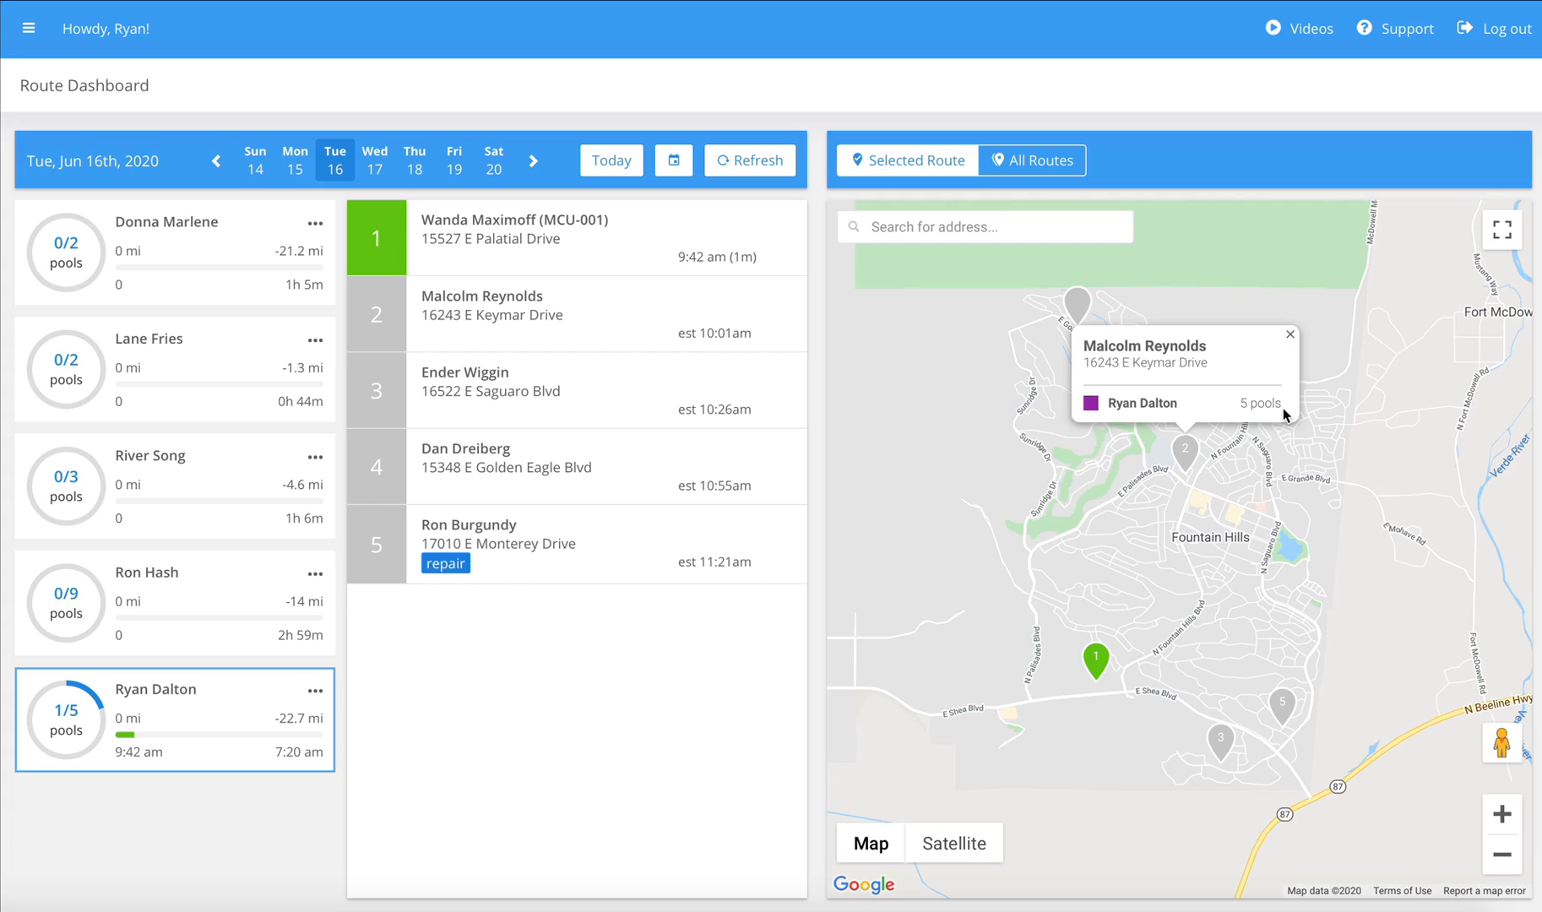
click(1289, 334)
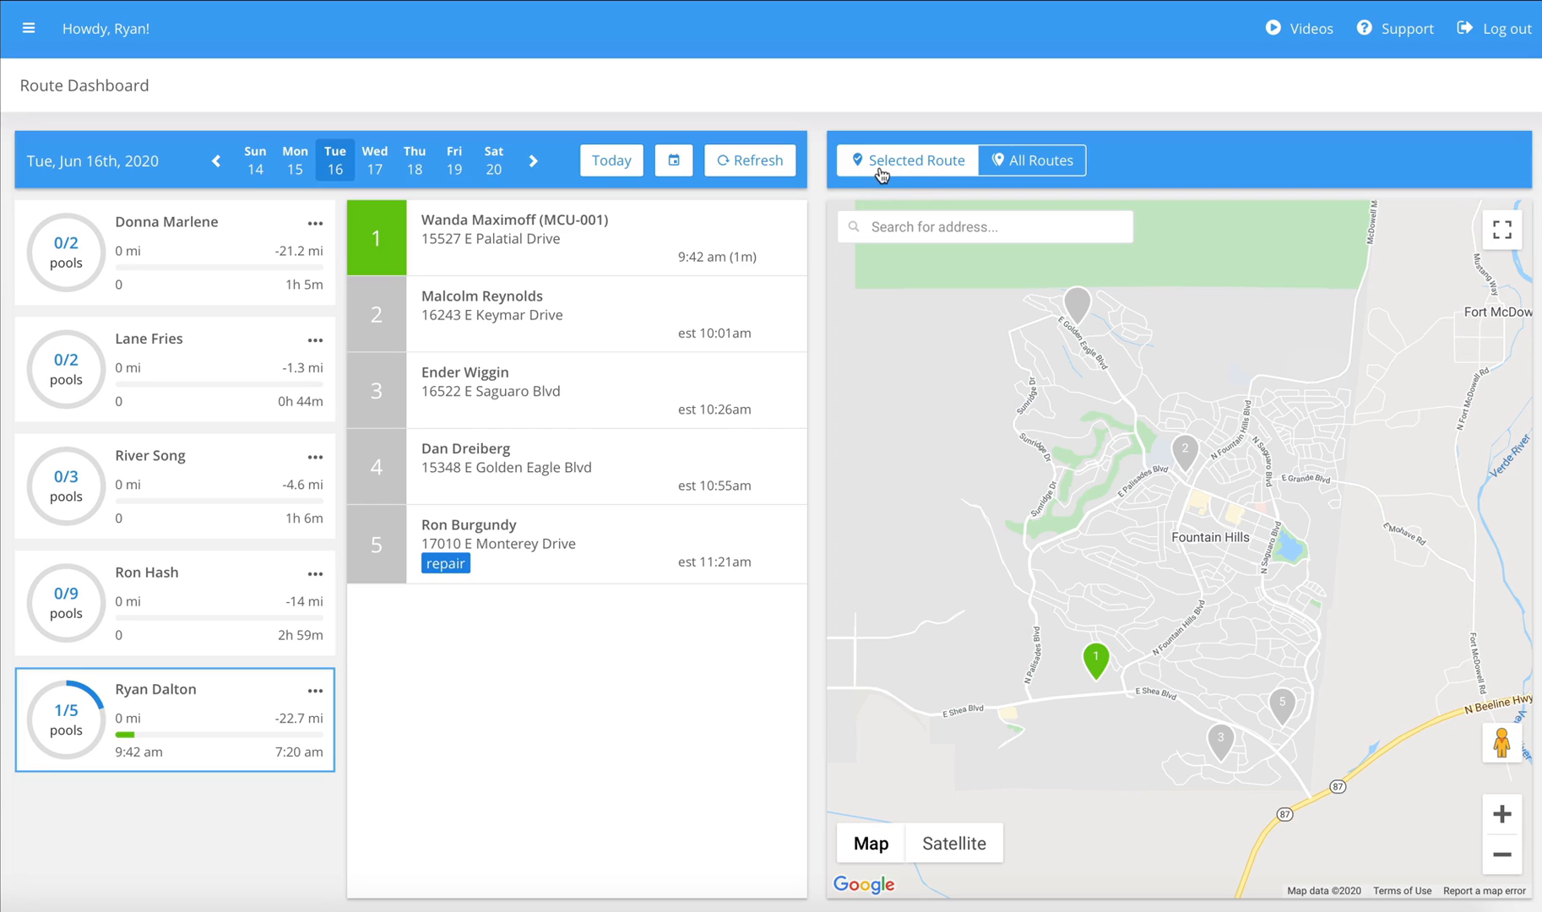
Show all routes on the map and change the first technician's pin color to Light Orange
click(1038, 168)
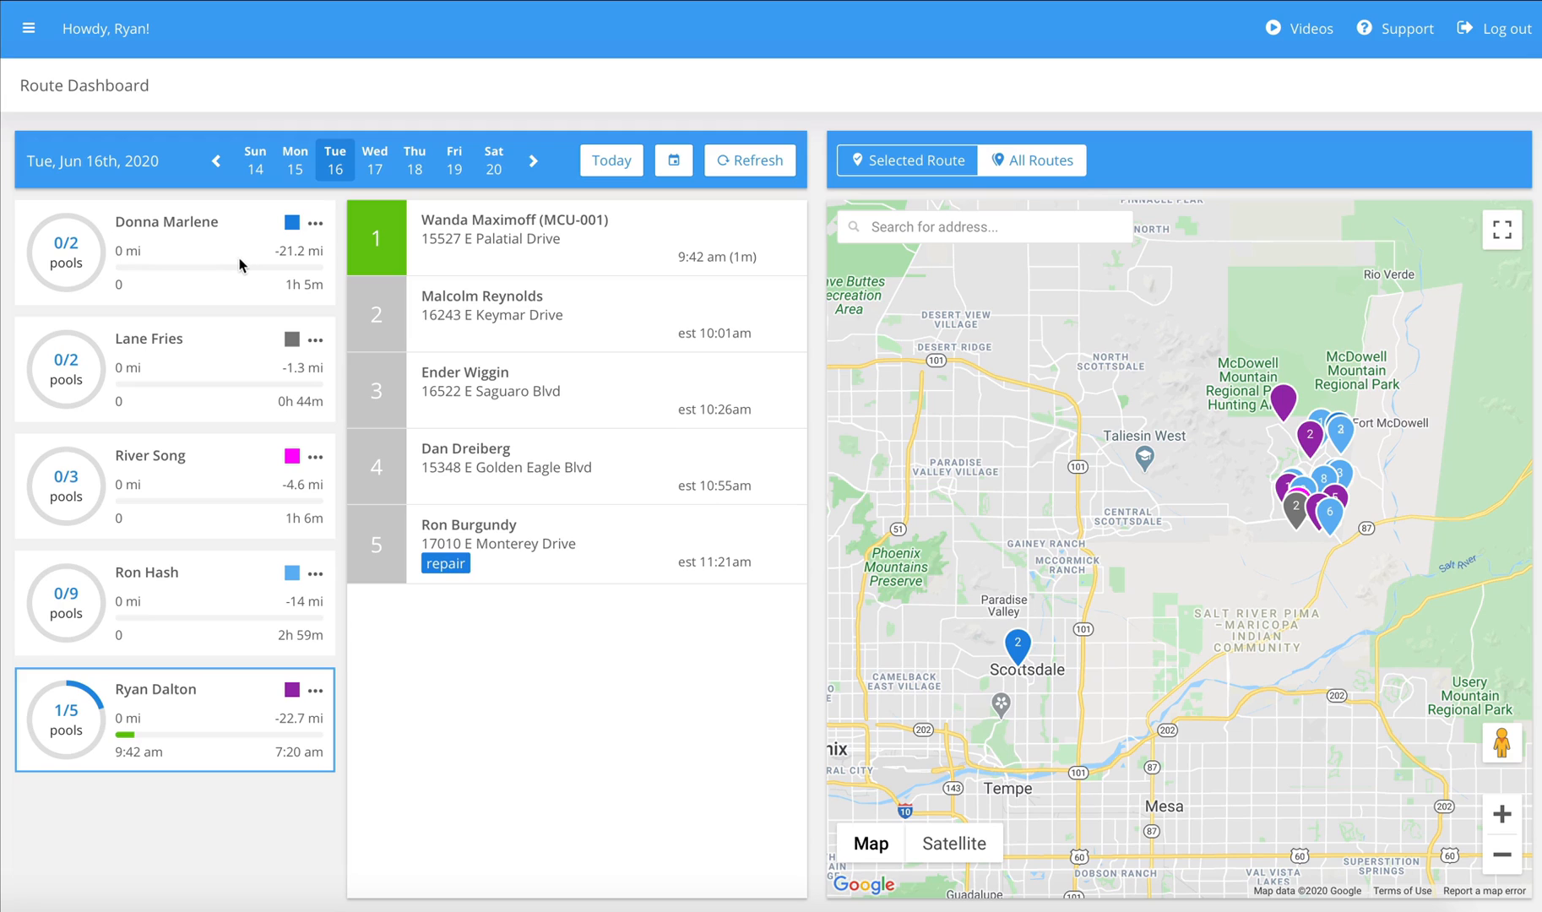
click(317, 225)
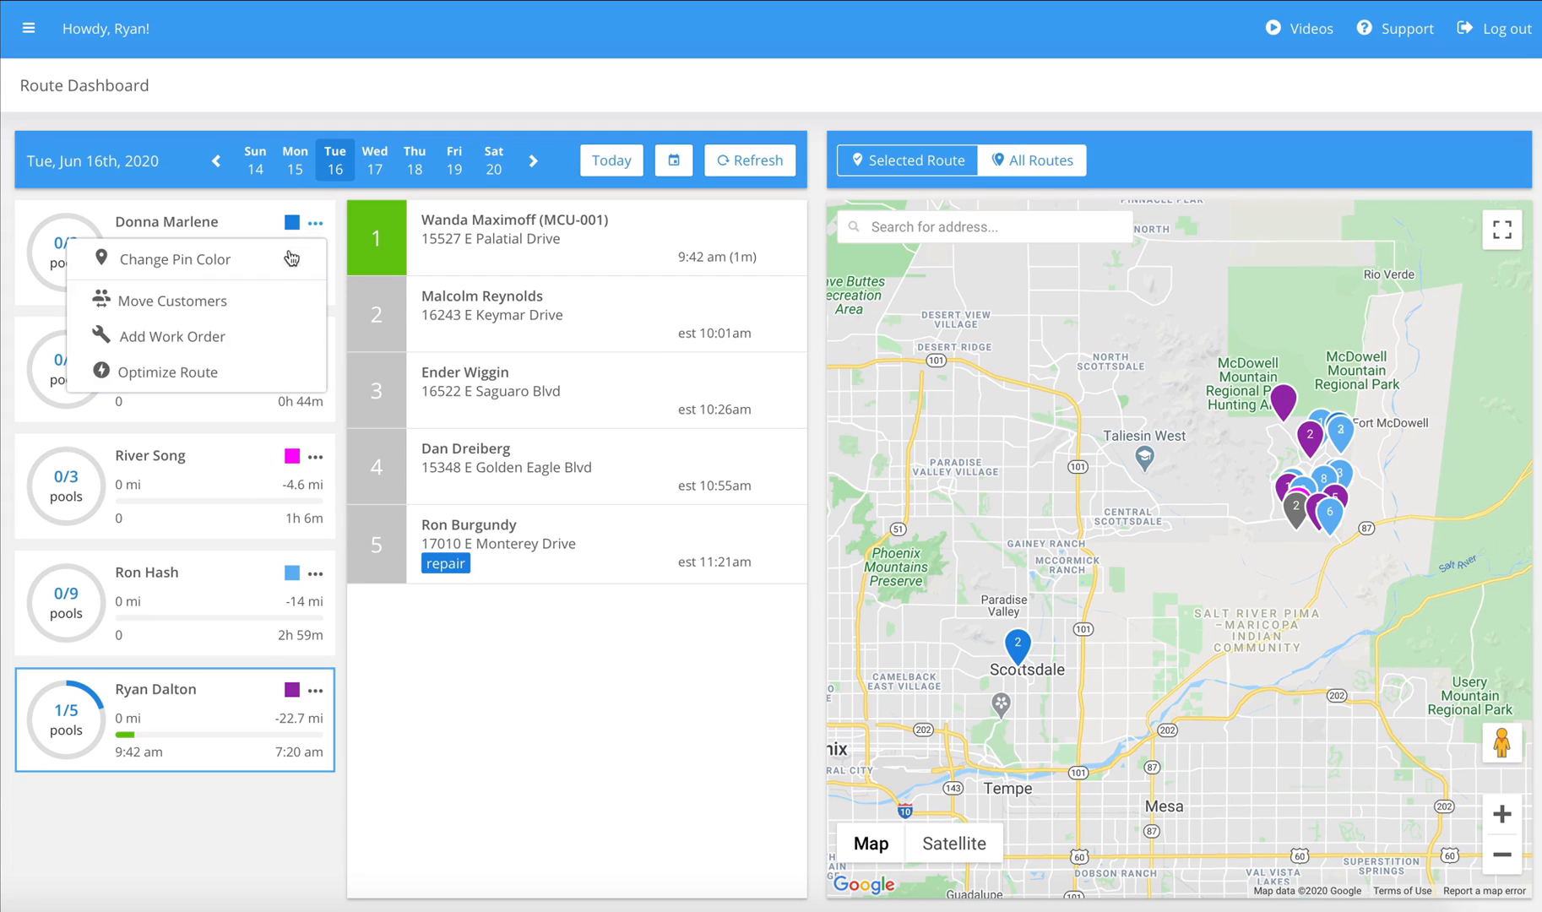
click(241, 267)
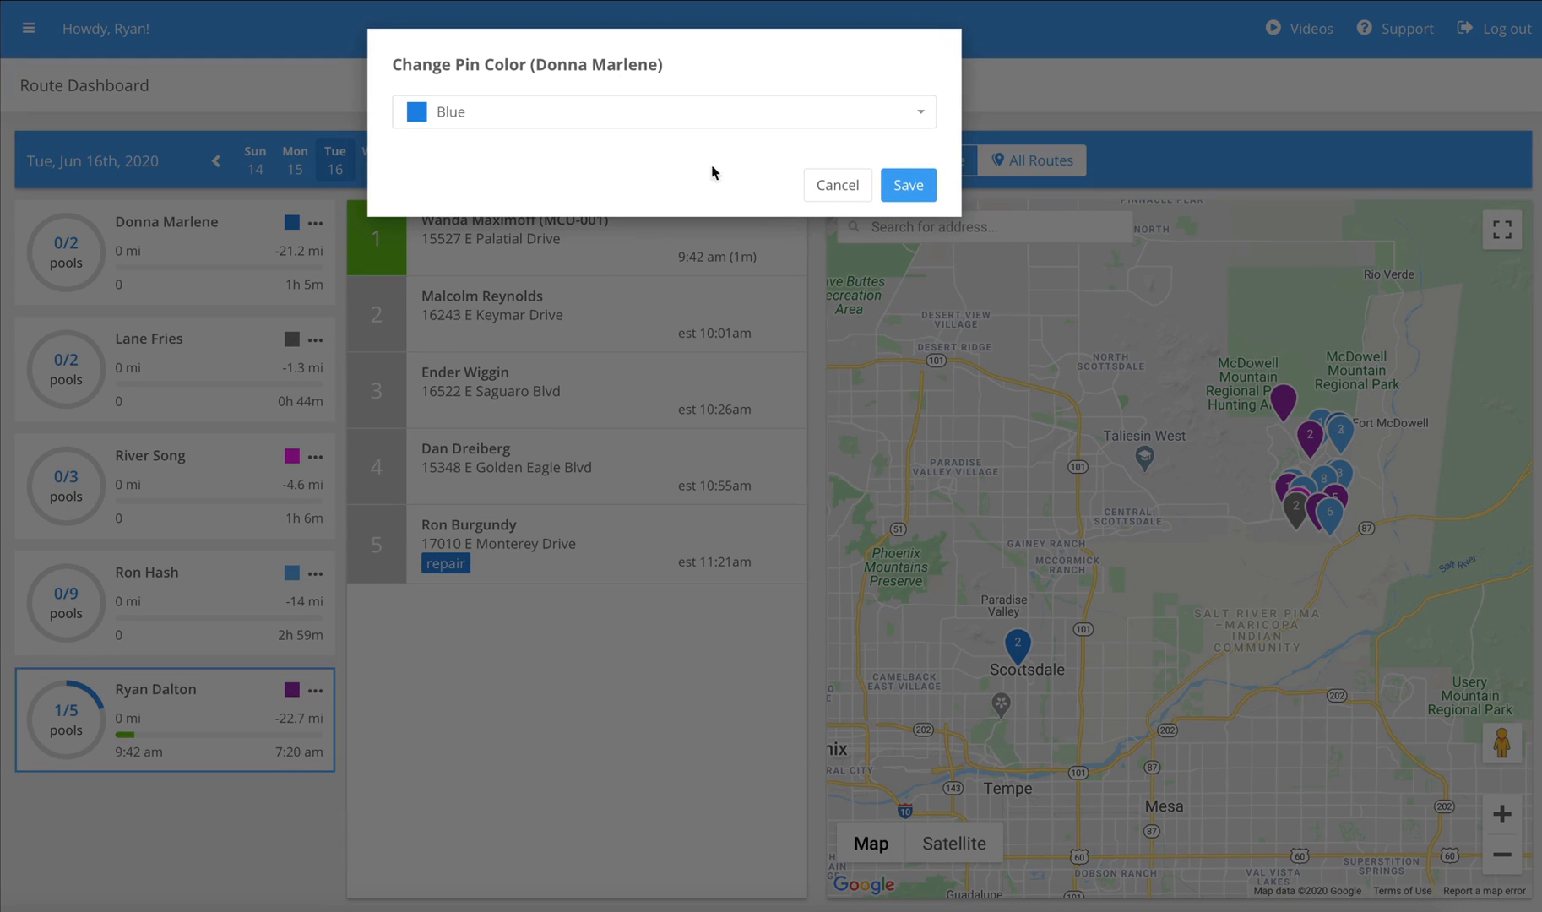
click(691, 119)
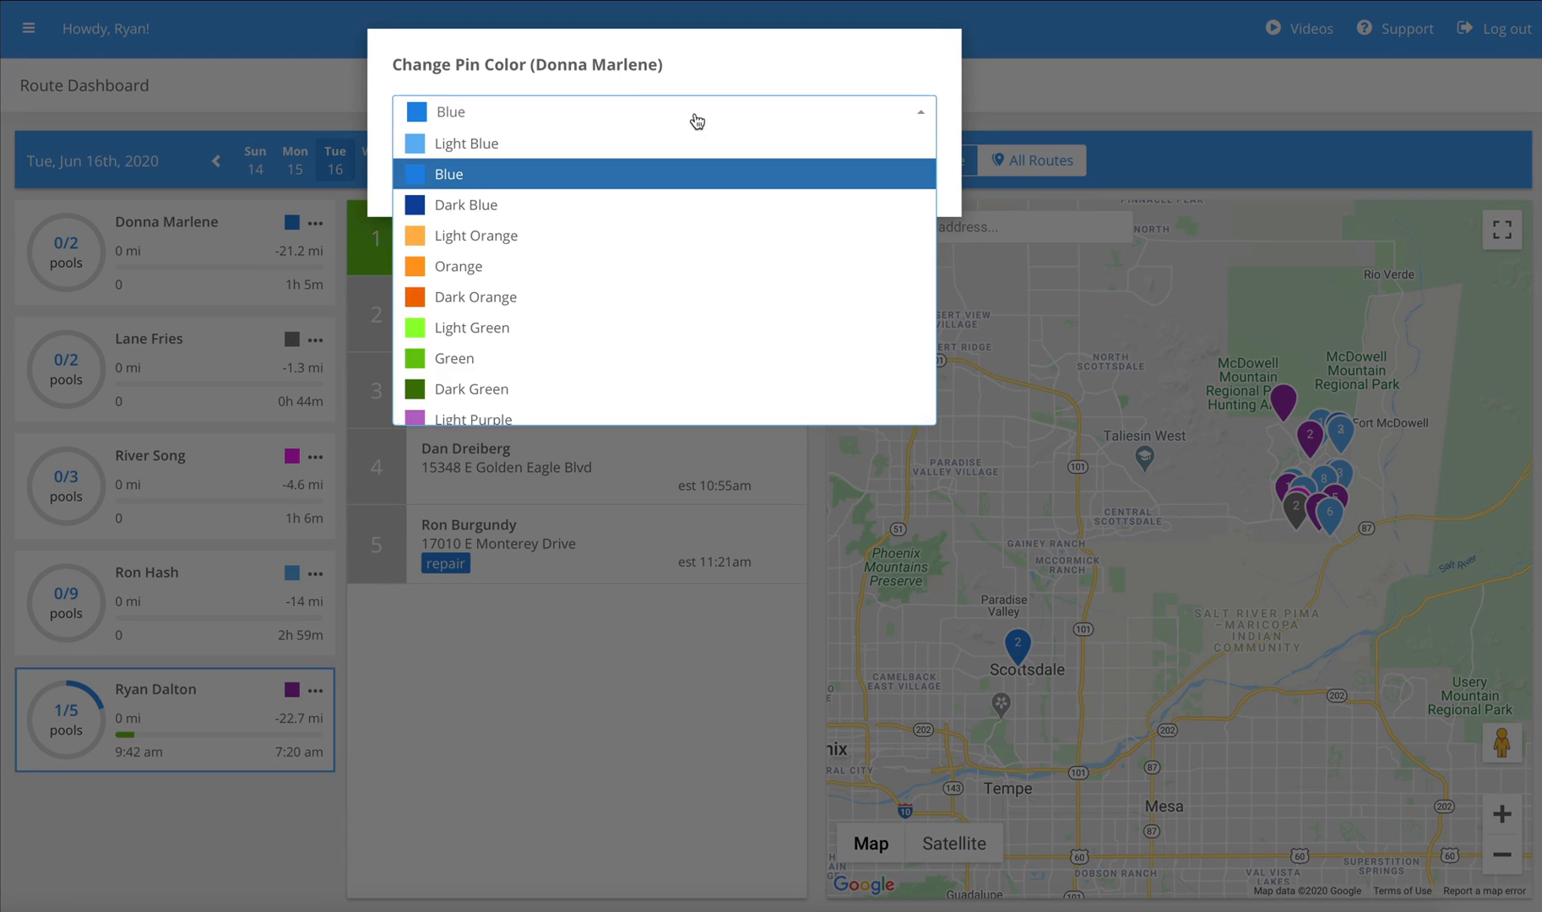
click(558, 235)
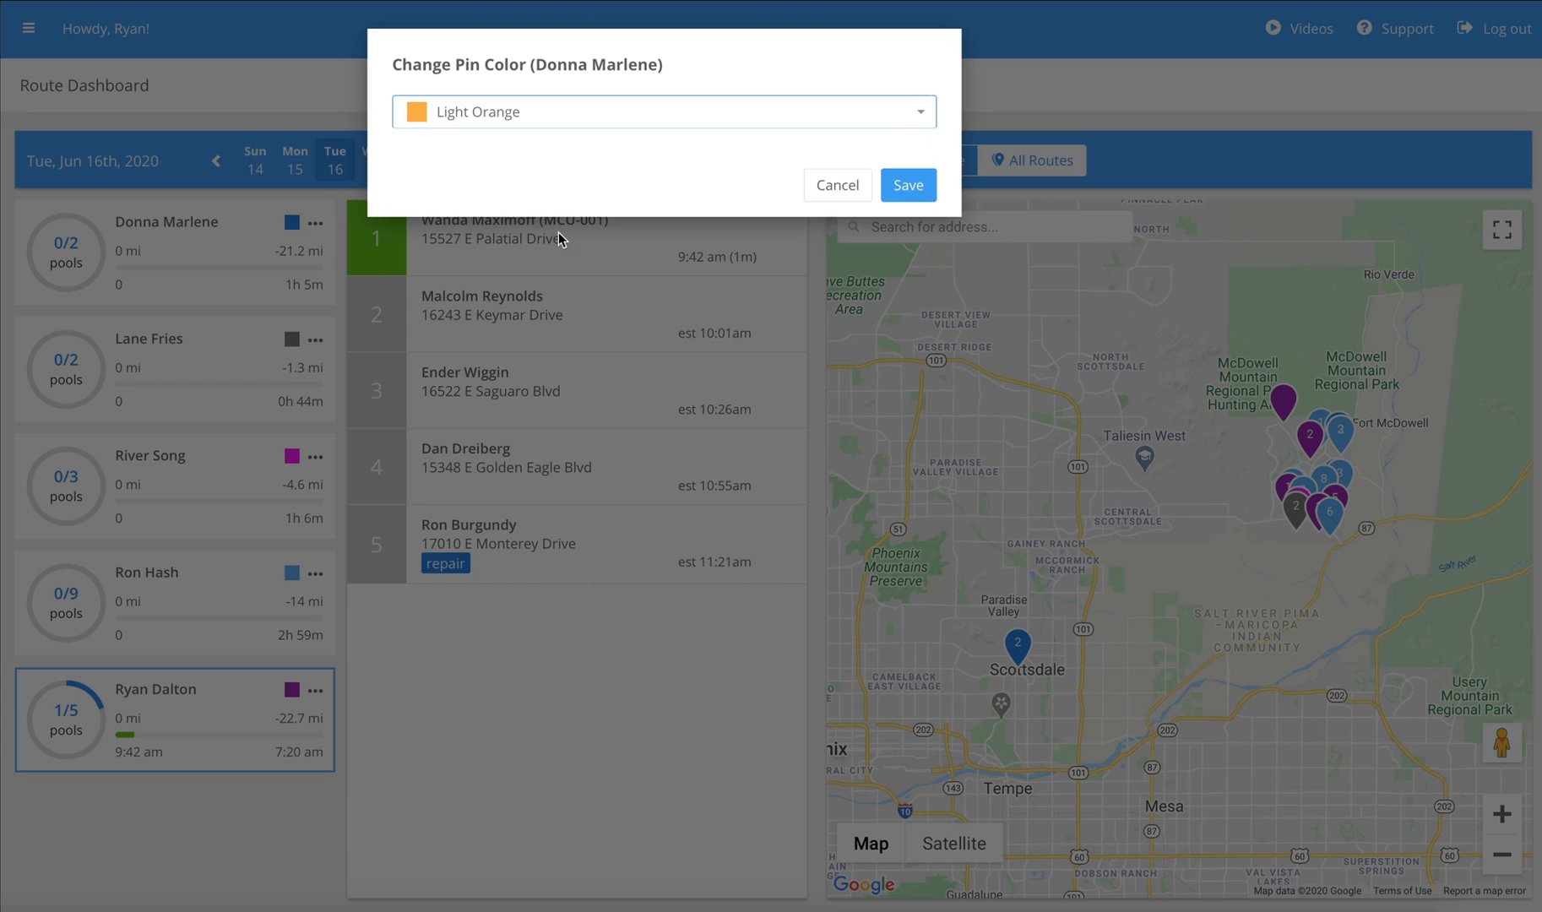
click(903, 186)
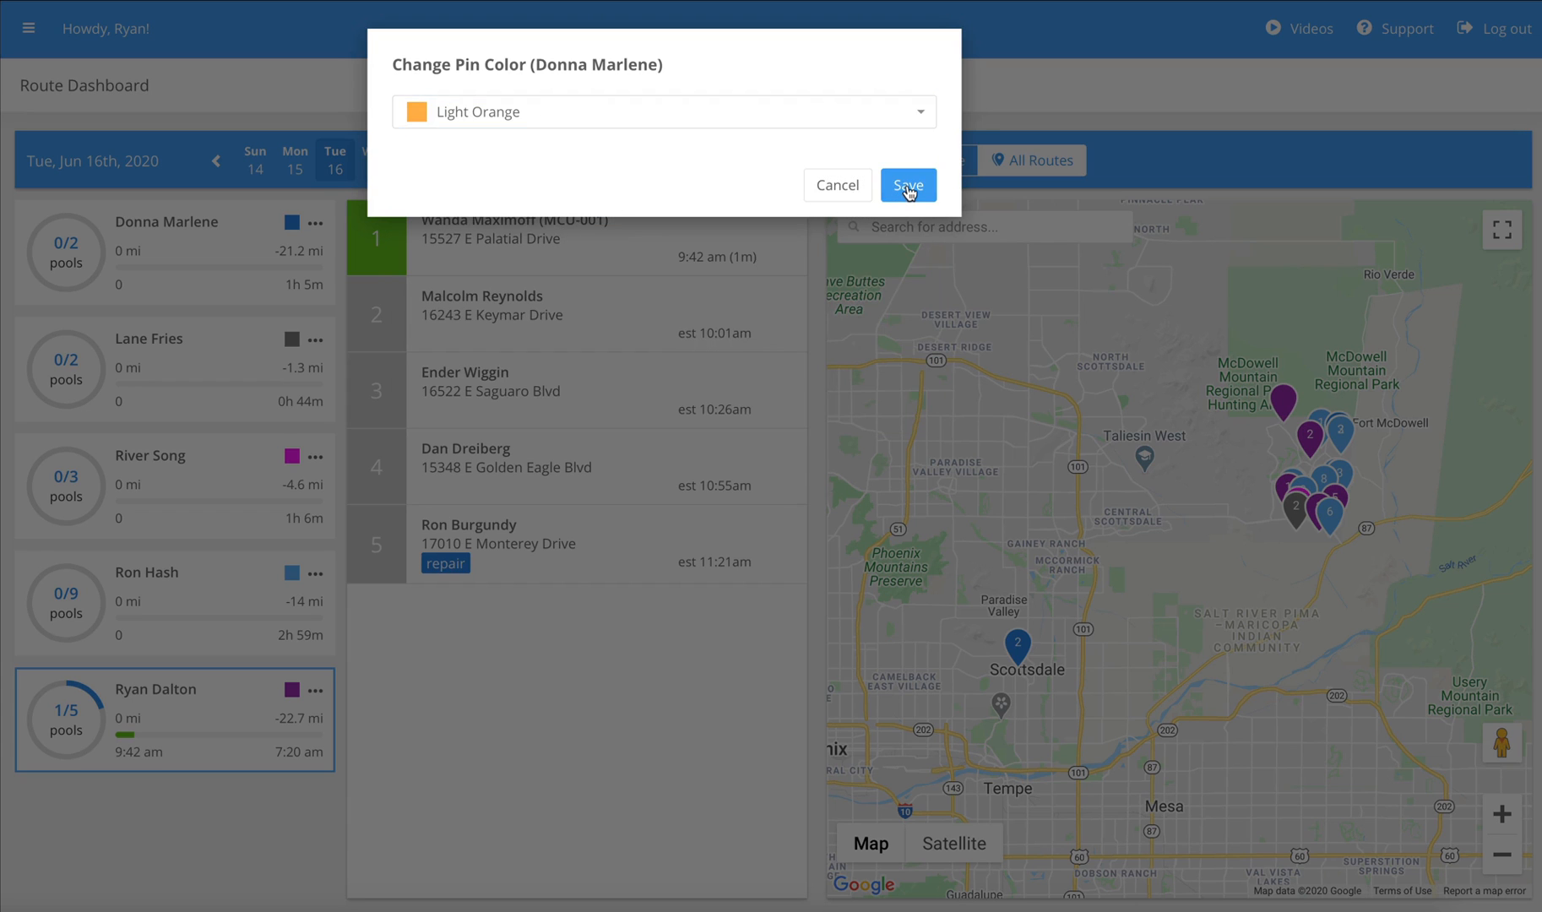